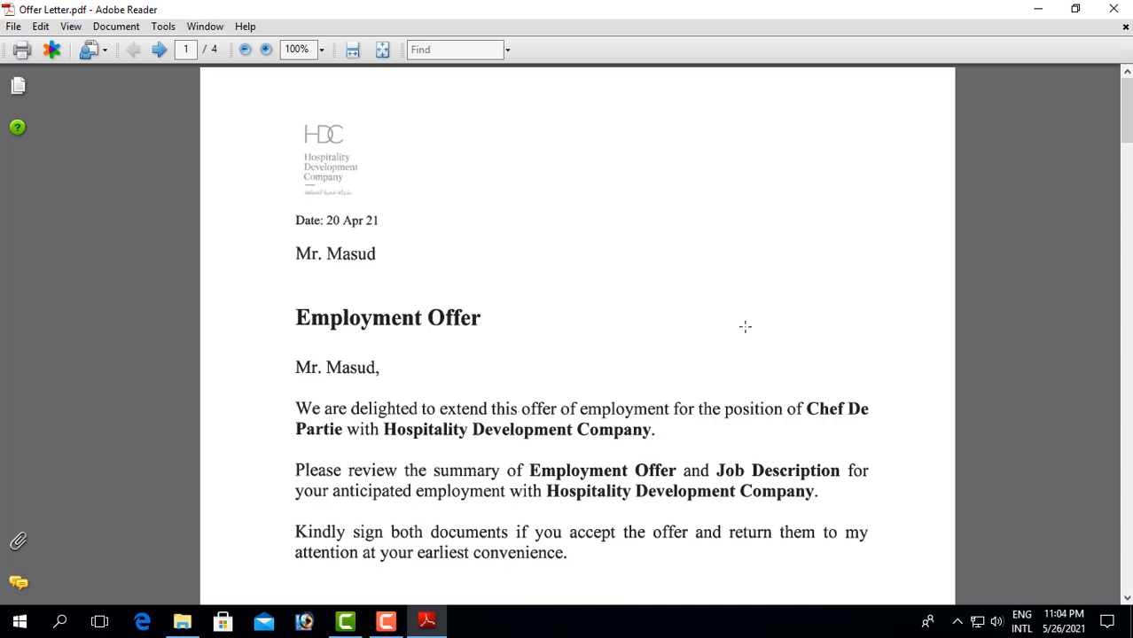
Step: Look through the first page of Offer Letter.pdf, from the heading down to the signature and company stamp
{"action": "scroll", "coordinate": [745, 326], "scroll_direction": "down", "scroll_amount": 5}
{"action": "scroll", "coordinate": [745, 325], "scroll_direction": "up", "scroll_amount": 5}
{"action": "scroll", "coordinate": [745, 325], "scroll_direction": "down", "scroll_amount": 20}
{"action": "scroll", "coordinate": [745, 321], "scroll_direction": "up", "scroll_amount": 5}
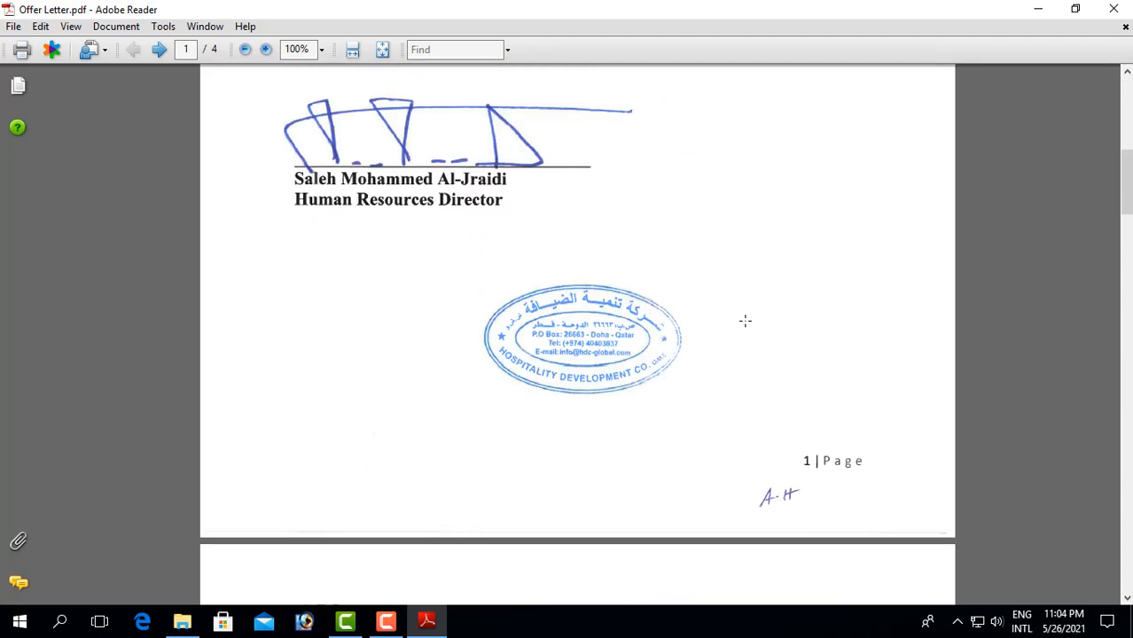
{"action": "scroll", "coordinate": [745, 321], "scroll_direction": "up", "scroll_amount": 12}
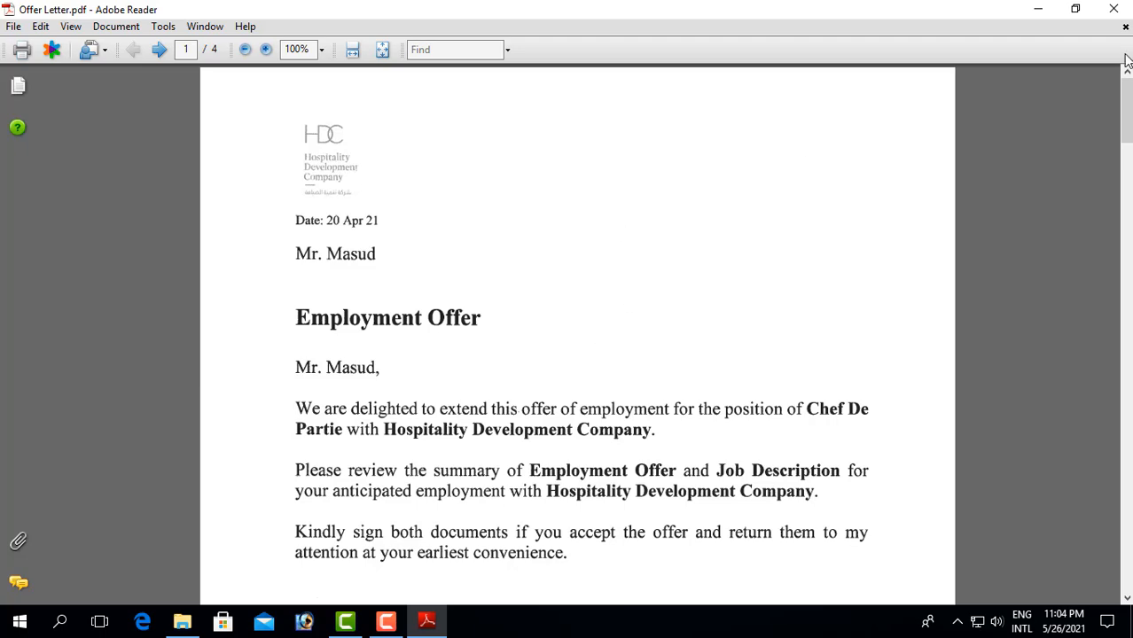
Step: Switch to PDF WIZ and add Offer Letter.pdf from New folder (4) as the file for PDF conversion
{"action": "left_click", "coordinate": [1041, 15]}
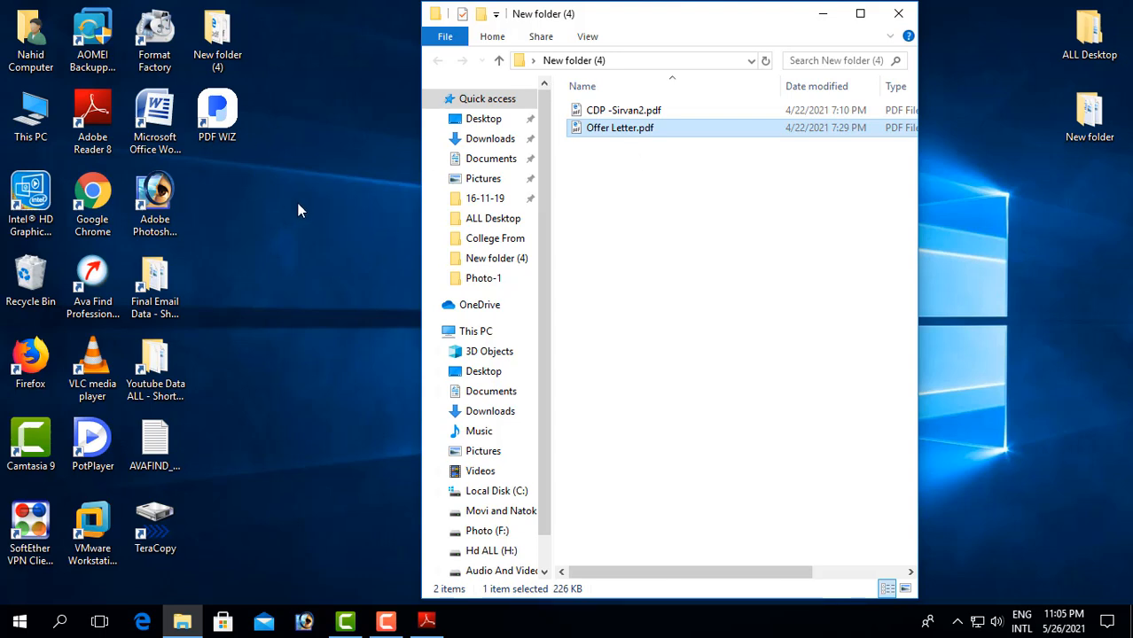
{"action": "double_click", "coordinate": [232, 118]}
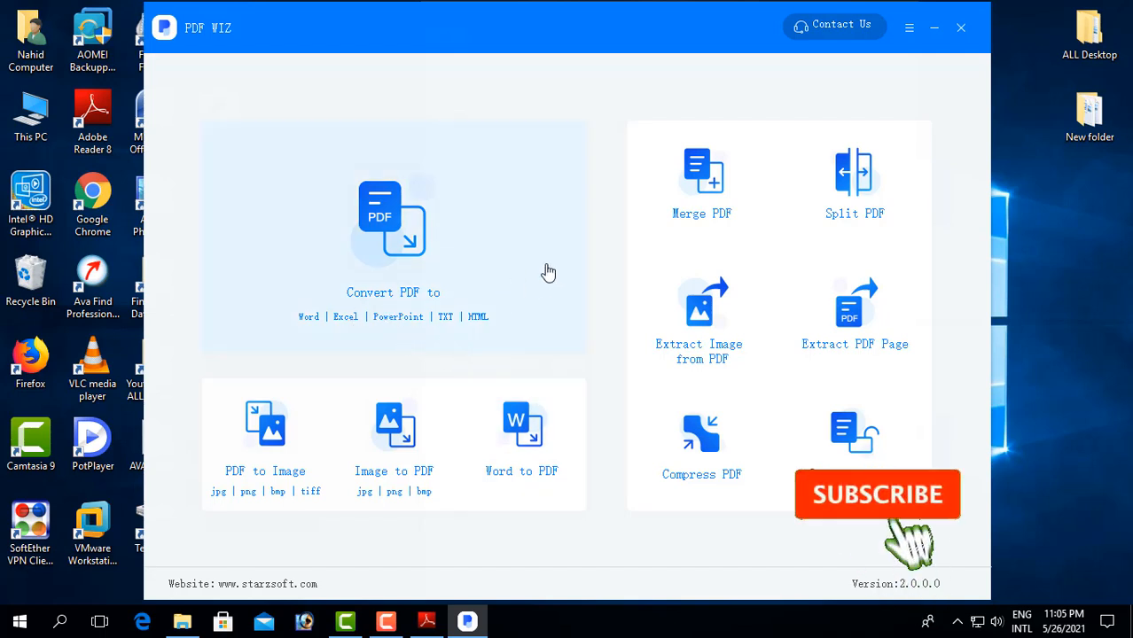
{"action": "left_click", "coordinate": [411, 304]}
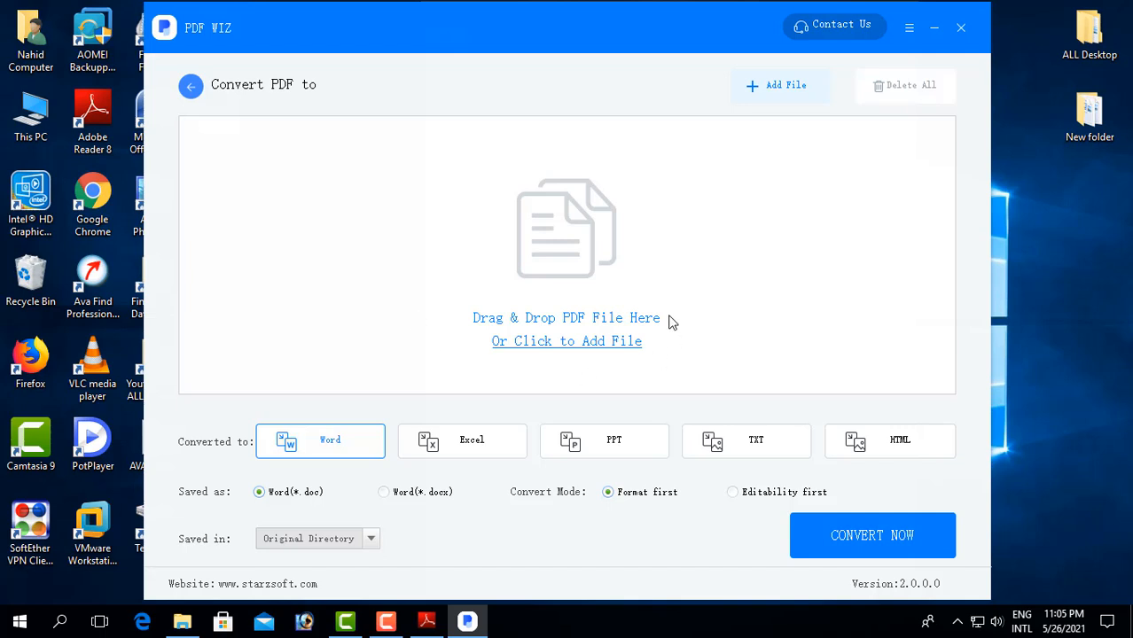
{"action": "left_click", "coordinate": [627, 352]}
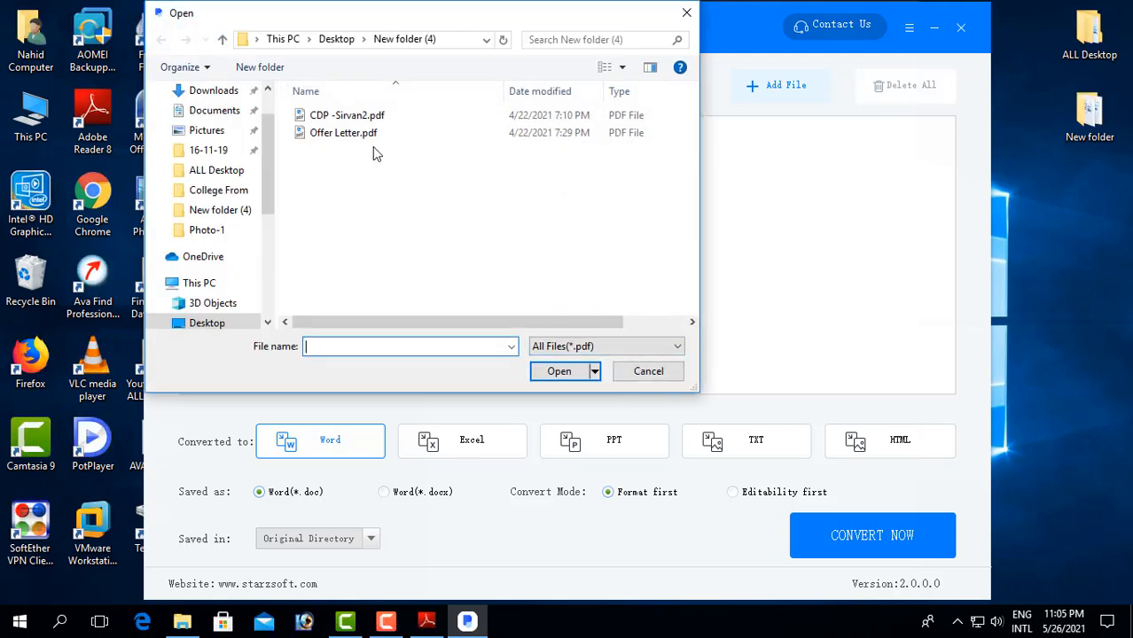
{"action": "left_click", "coordinate": [362, 145]}
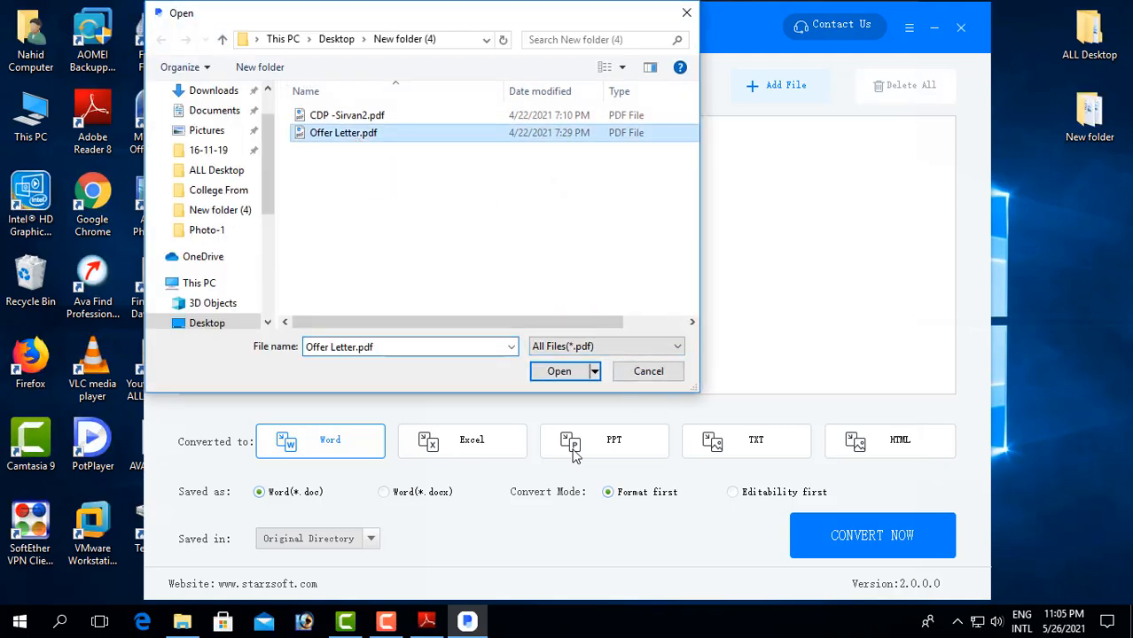
{"action": "left_click", "coordinate": [566, 373]}
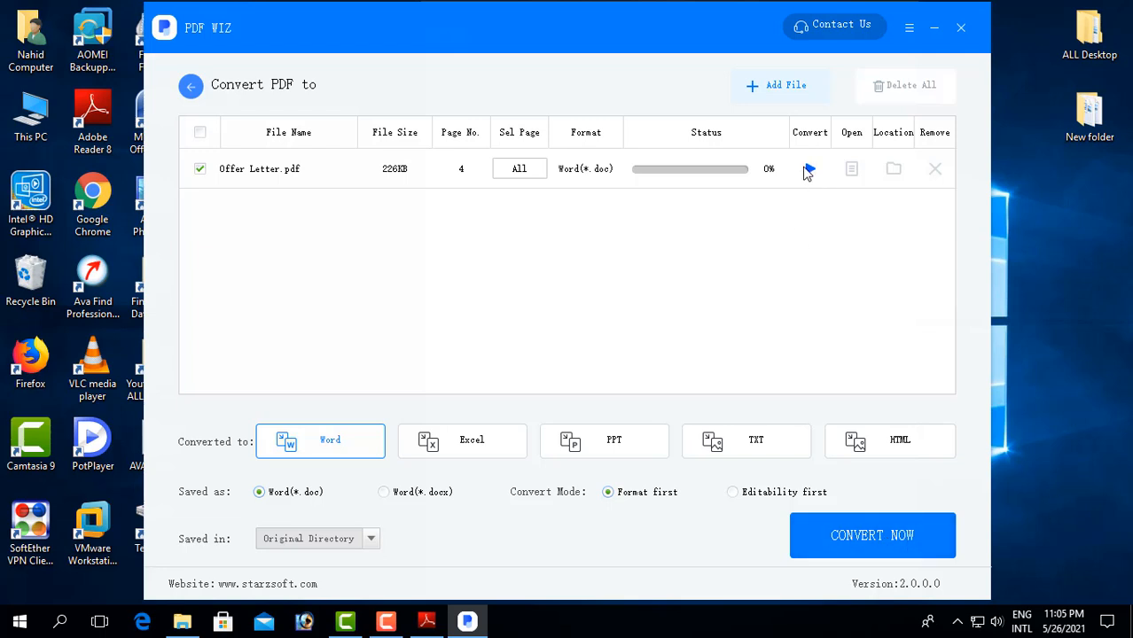
Step: Convert all pages of Offer Letter.pdf to Word (*.doc) and open the resulting Offer Letter.doc in Microsoft Word
{"action": "left_click", "coordinate": [809, 170]}
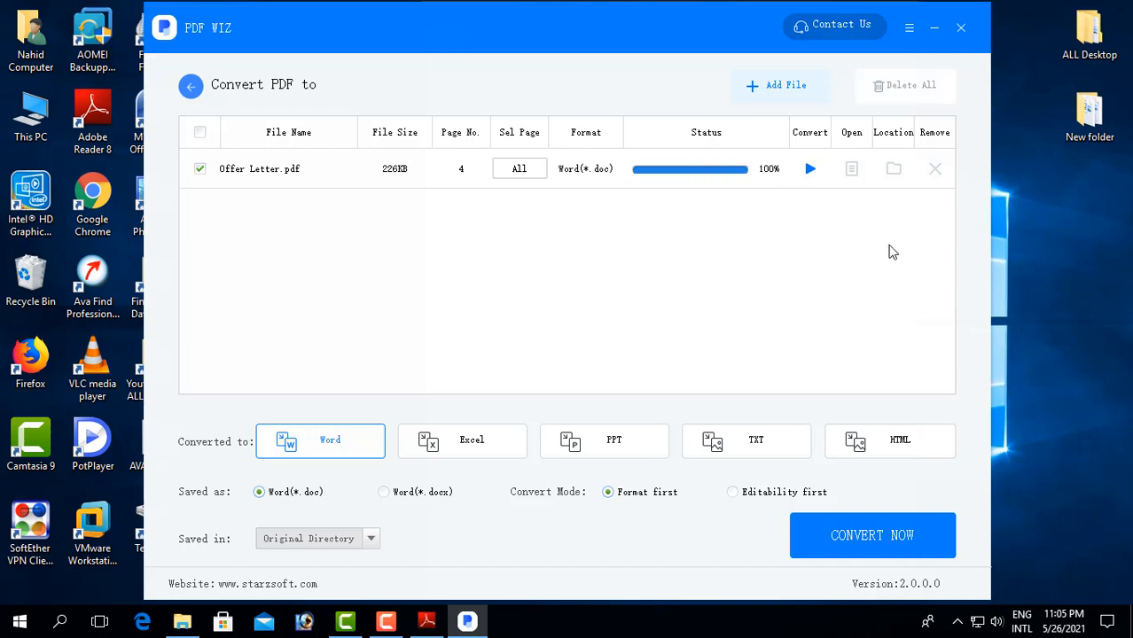
{"action": "left_click", "coordinate": [895, 171]}
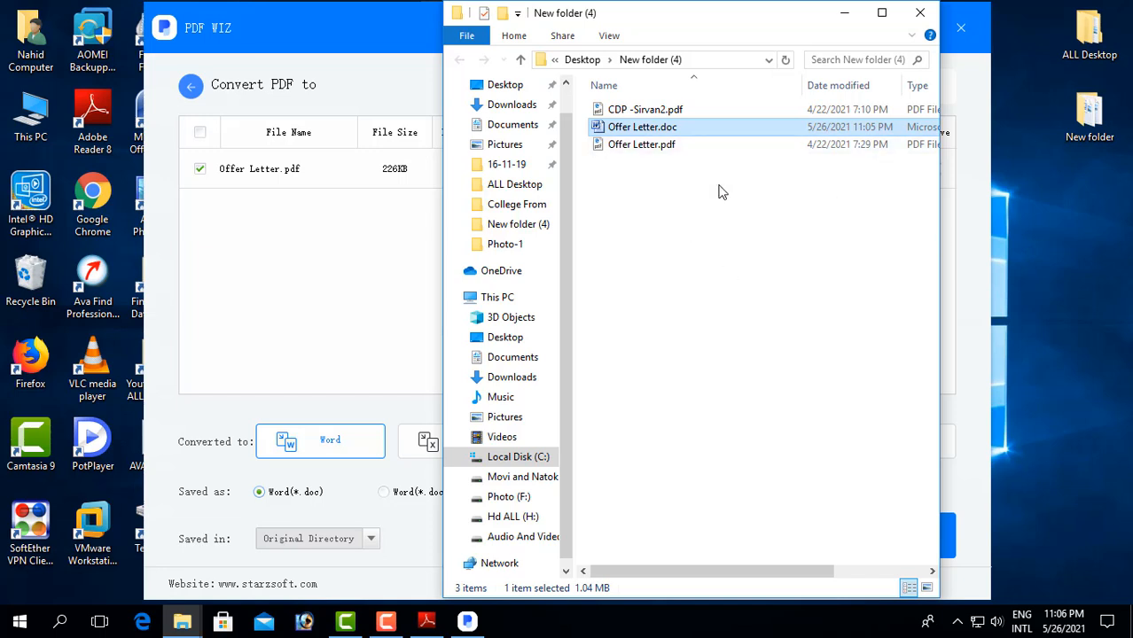
{"action": "double_click", "coordinate": [640, 129]}
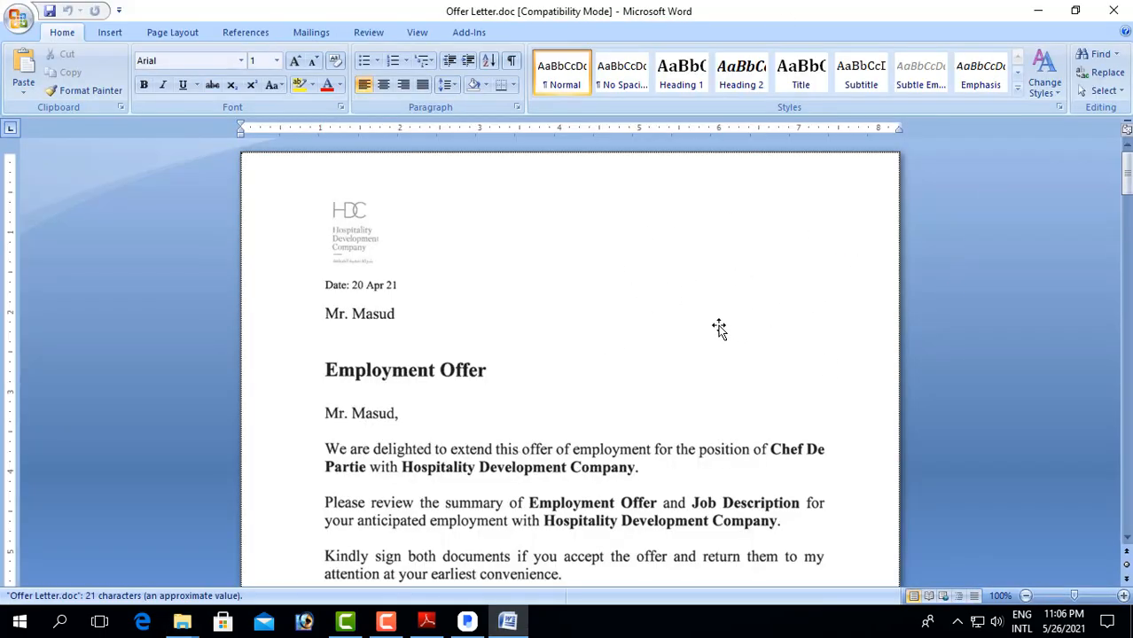
Step: Draw a rectangle about 1.48" wide and 0.32" high beside the recipient's name under the date
{"action": "left_click", "coordinate": [493, 383]}
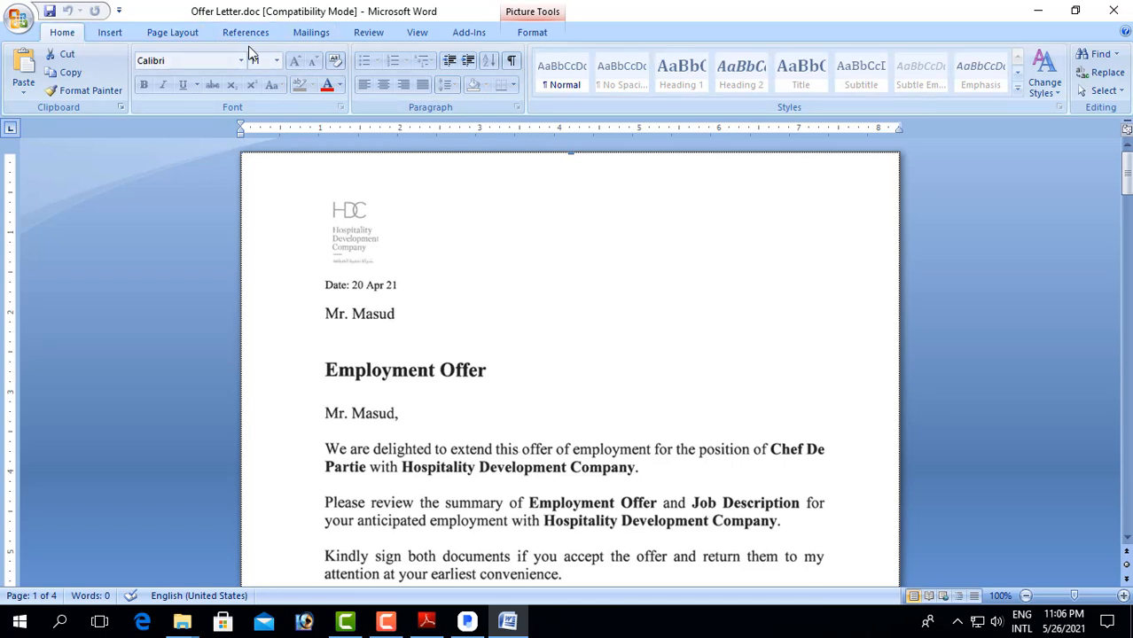
{"action": "left_click", "coordinate": [119, 36]}
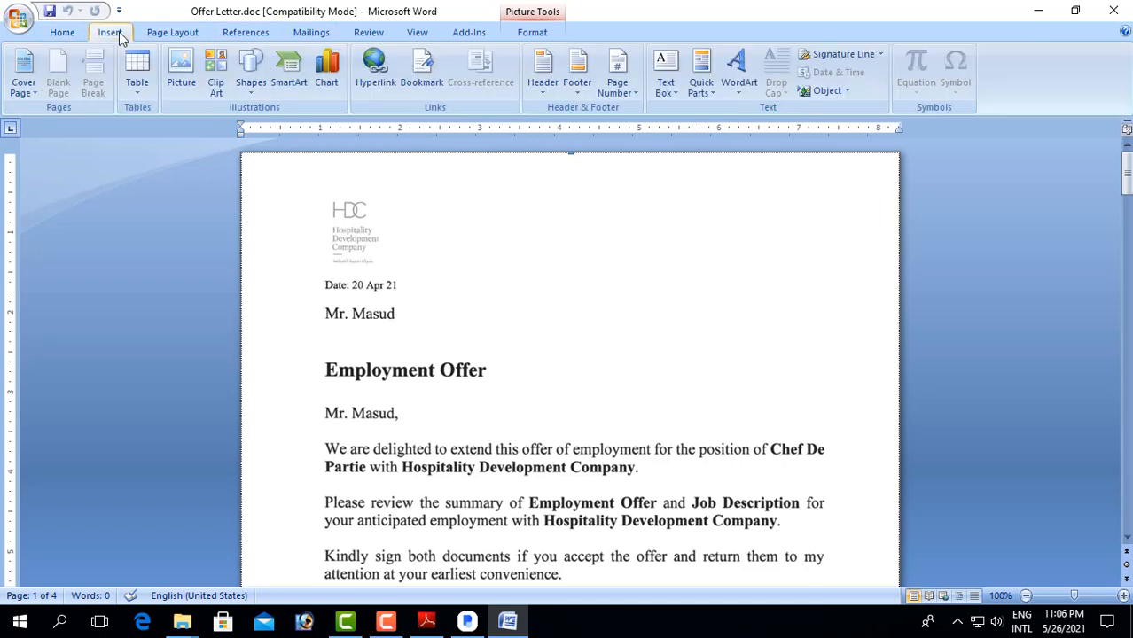
{"action": "left_click", "coordinate": [256, 89]}
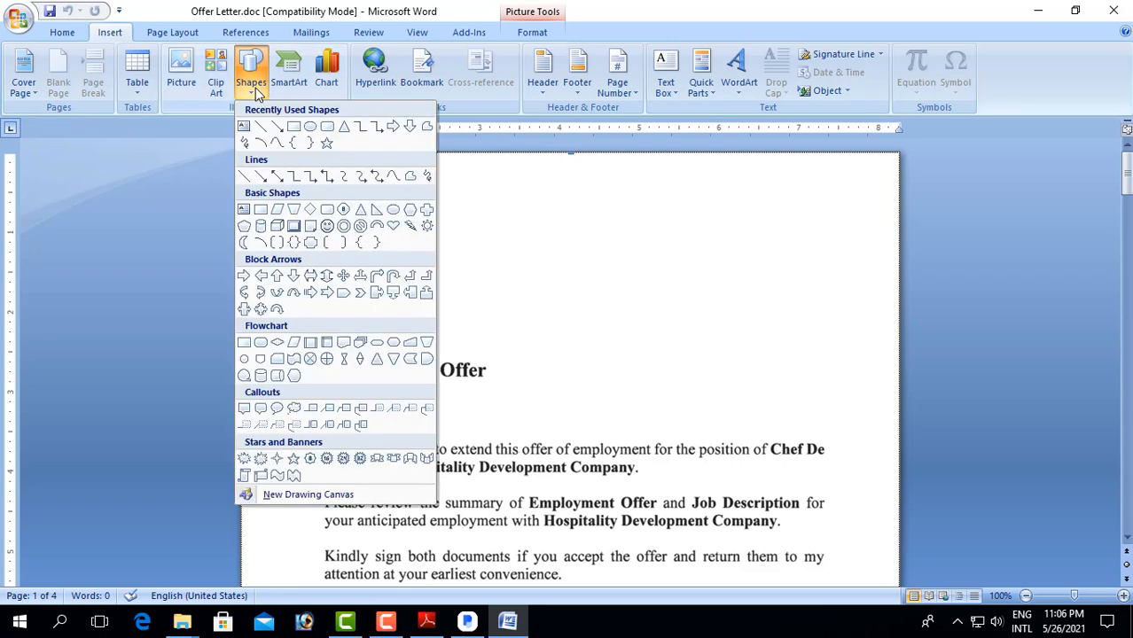
{"action": "left_click", "coordinate": [294, 129]}
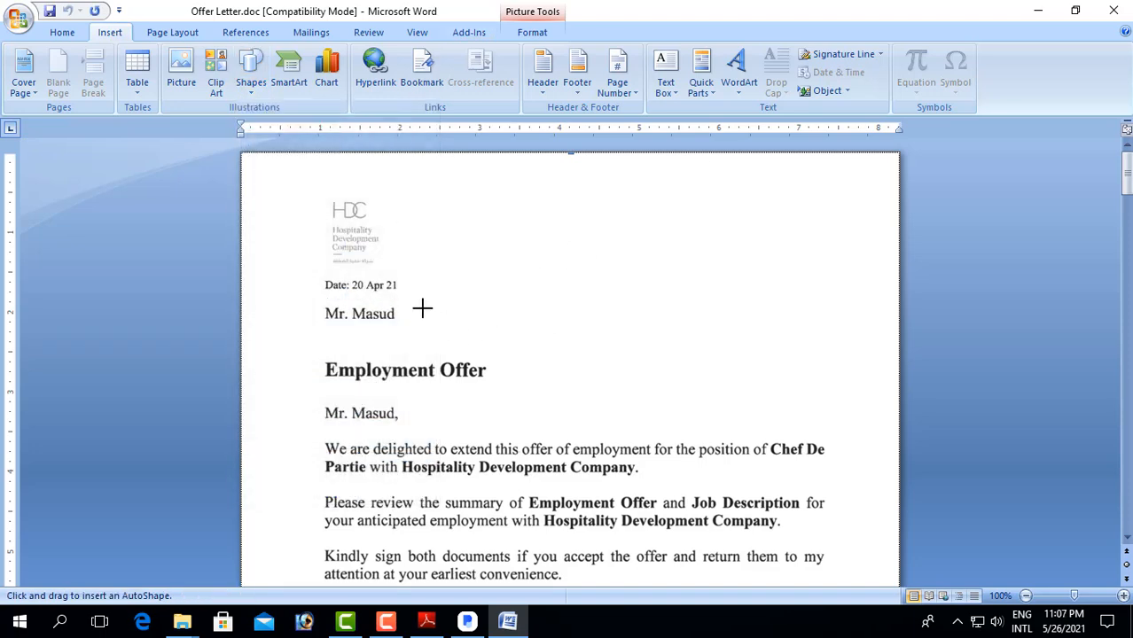
{"action": "left_click_drag", "start_coordinate": [419, 301], "coordinate": [538, 327]}
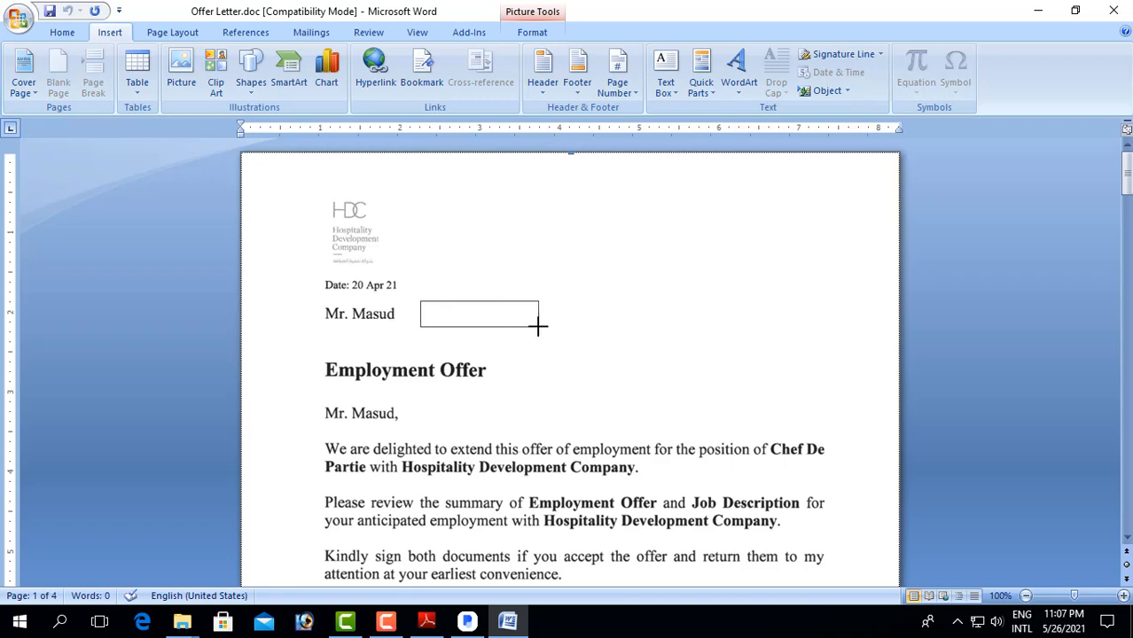
{"action": "left_click_drag", "start_coordinate": [538, 326], "coordinate": [538, 326]}
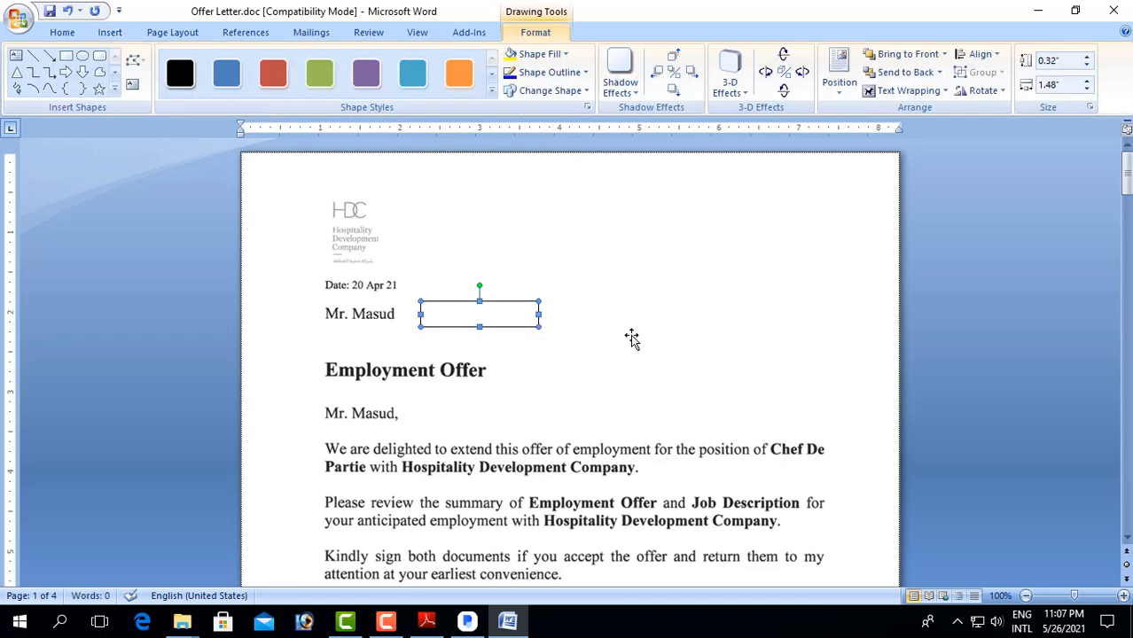
{"action": "left_click", "coordinate": [606, 309]}
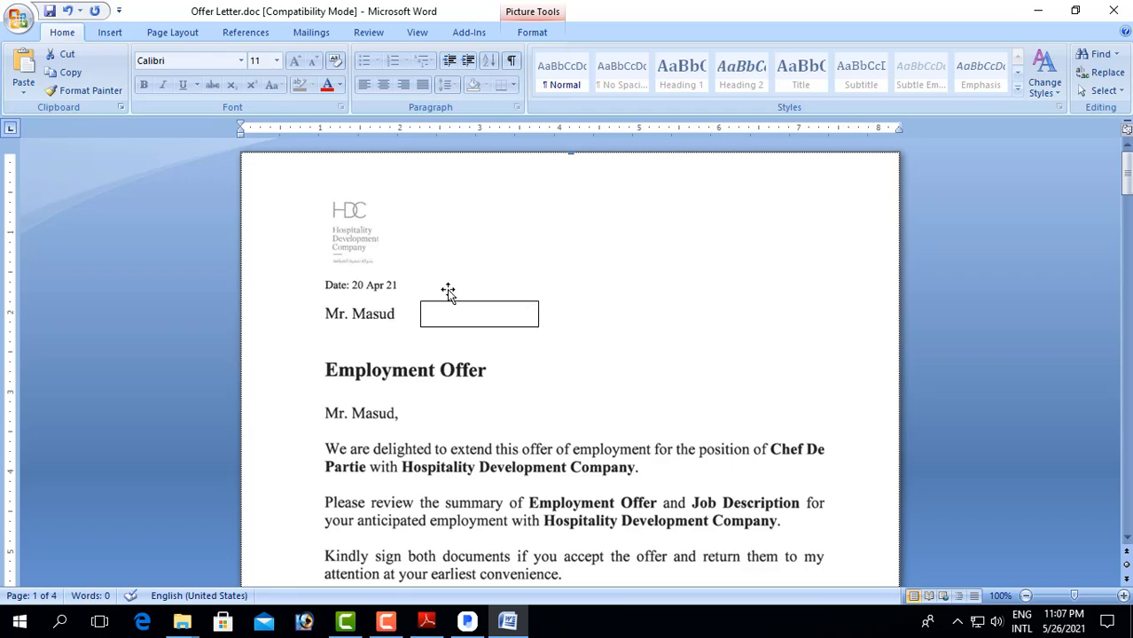
Step: Remove the rectangle's outline and move it farther from the recipient's name, roughly level with the date line
{"action": "left_click", "coordinate": [522, 317]}
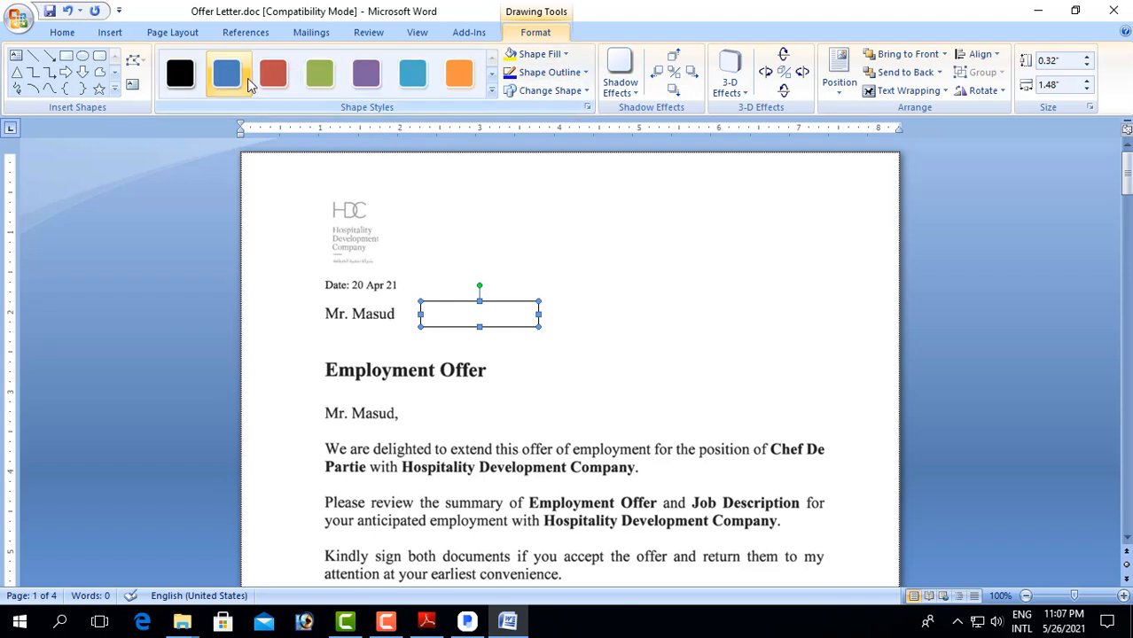
{"action": "left_click", "coordinate": [573, 78]}
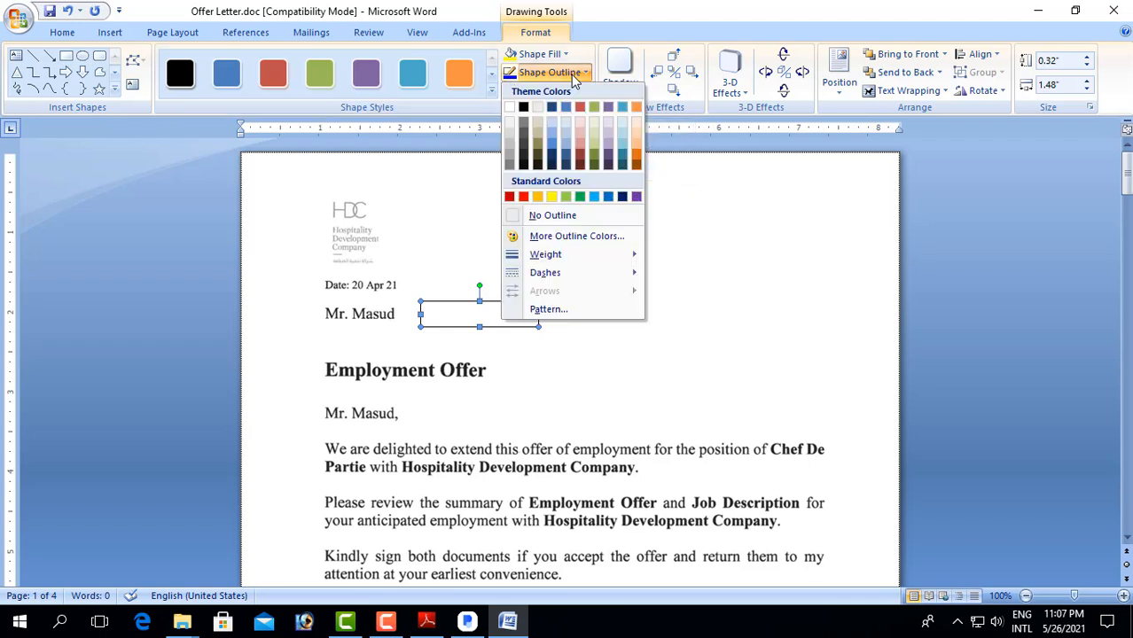
{"action": "left_click", "coordinate": [580, 223]}
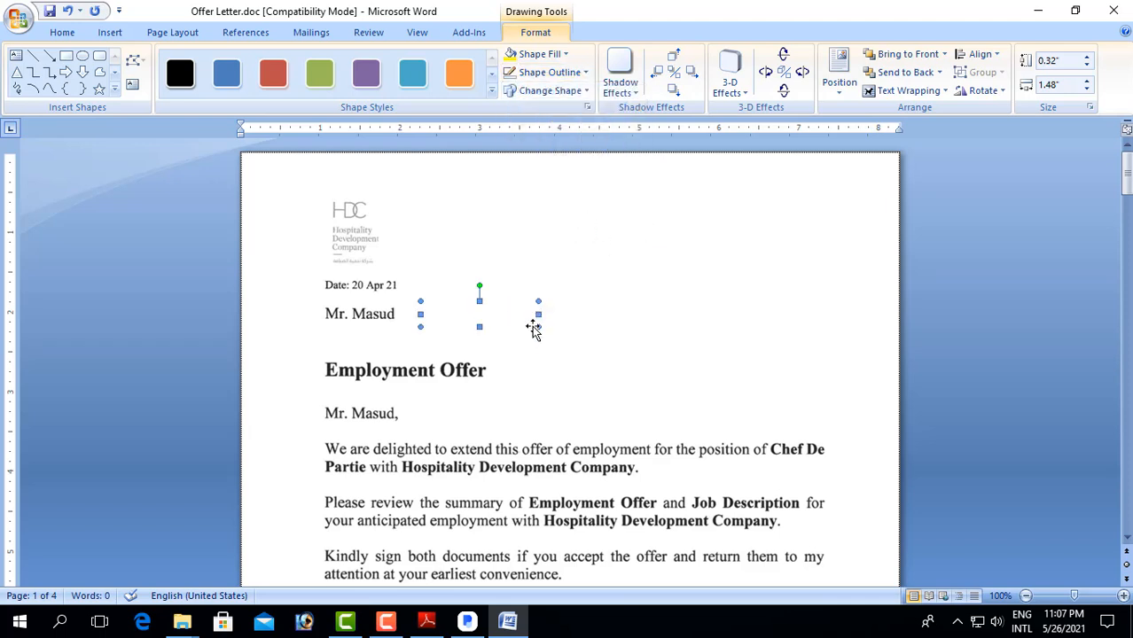
{"action": "left_click_drag", "start_coordinate": [581, 329], "coordinate": [592, 296]}
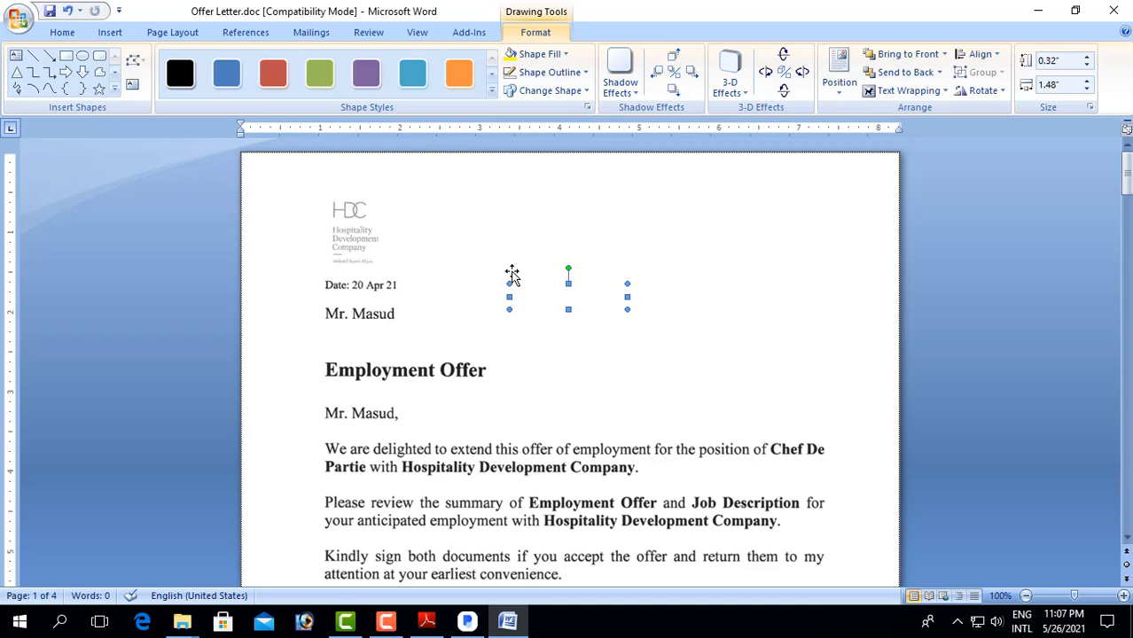
{"action": "left_click", "coordinate": [683, 317]}
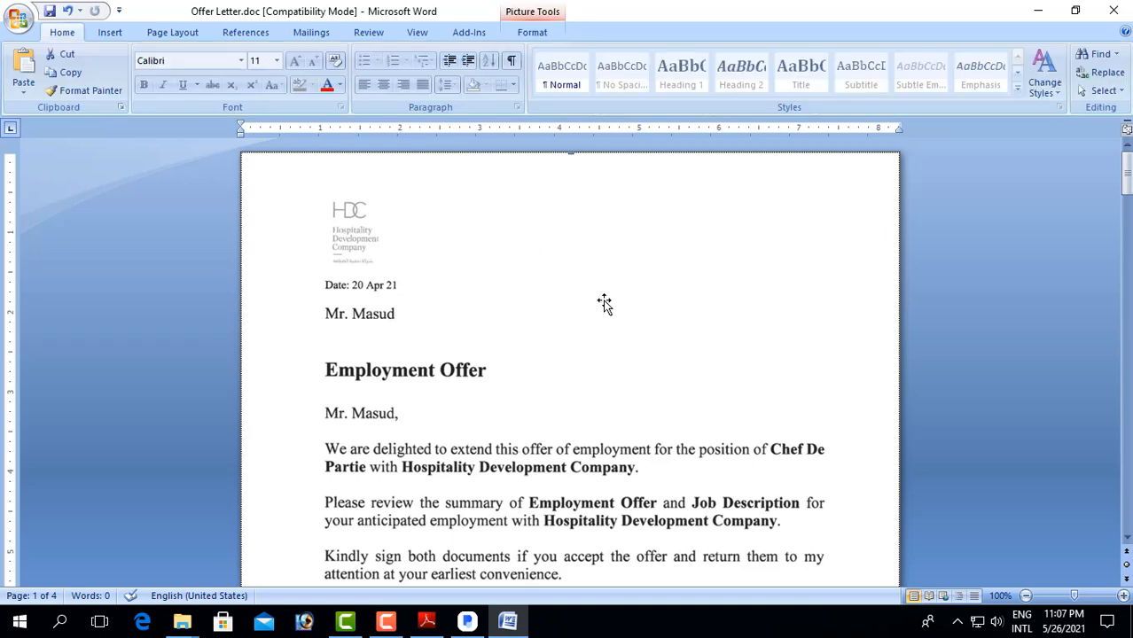
Step: Make the outline-free rectangle a text container and enlarge its height to about 0.47"
{"action": "left_click", "coordinate": [603, 301]}
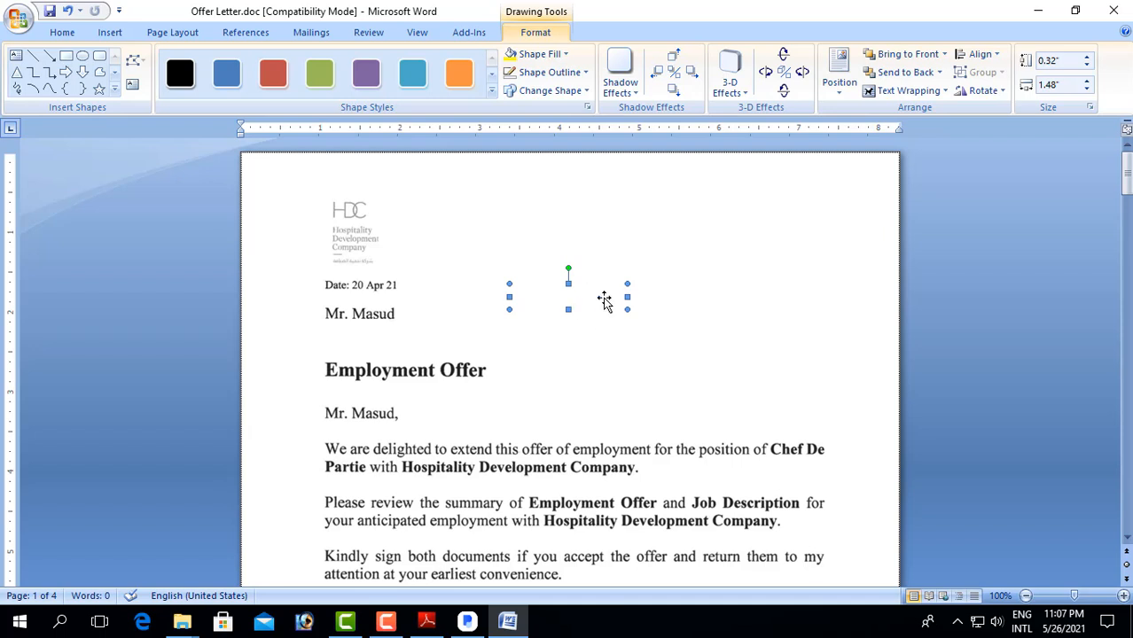
{"action": "right_click", "coordinate": [603, 301]}
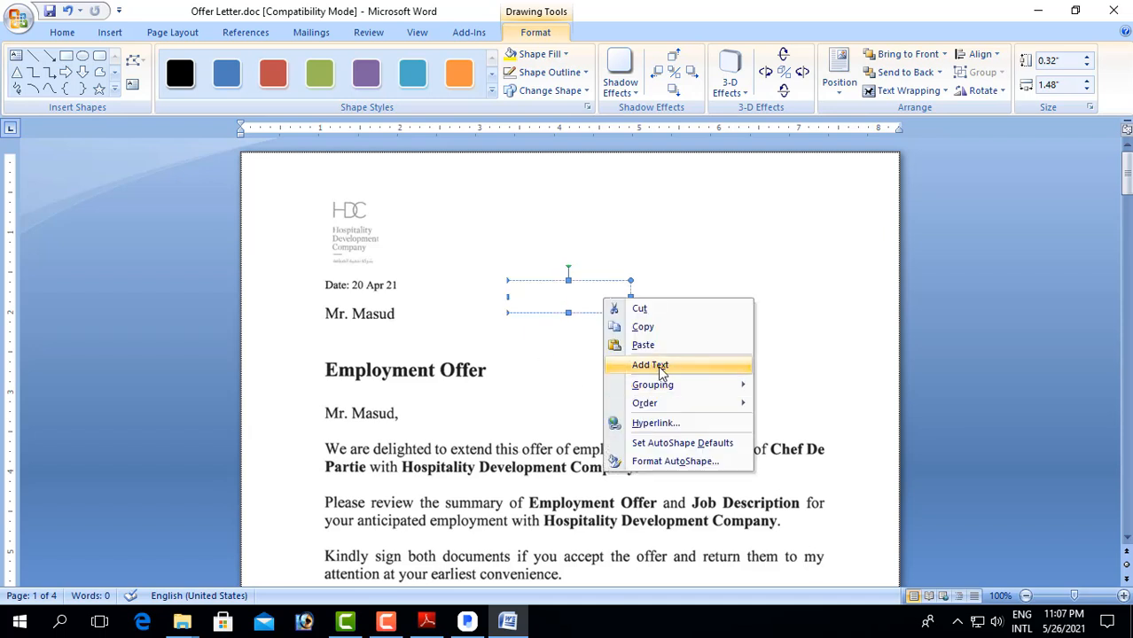
{"action": "left_click", "coordinate": [660, 373]}
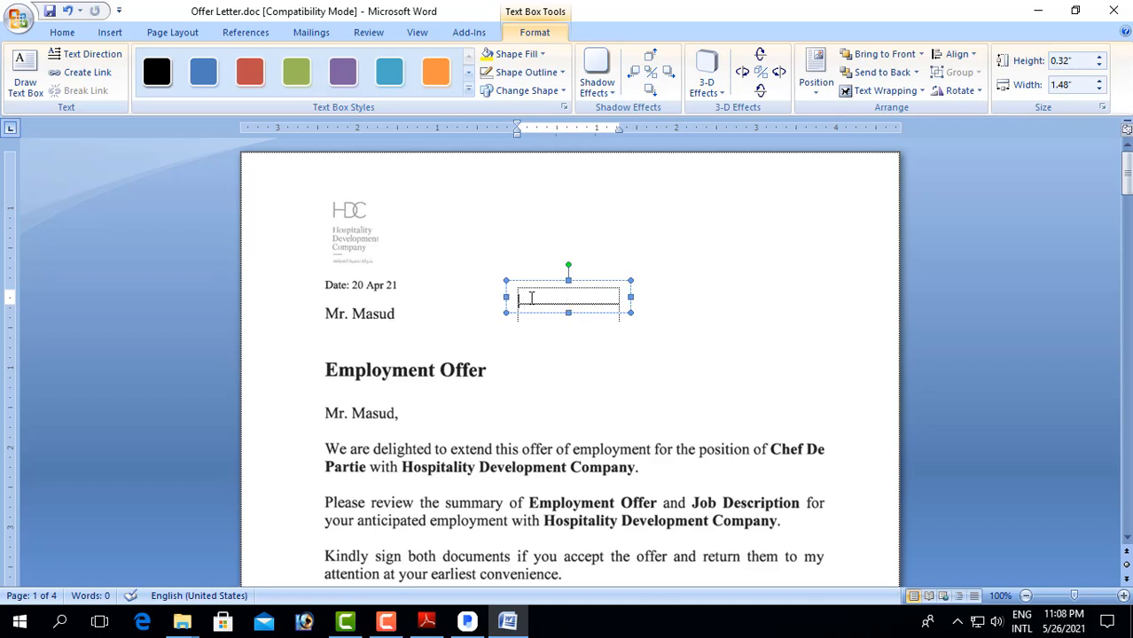
{"action": "left_click_drag", "start_coordinate": [567, 313], "coordinate": [567, 328]}
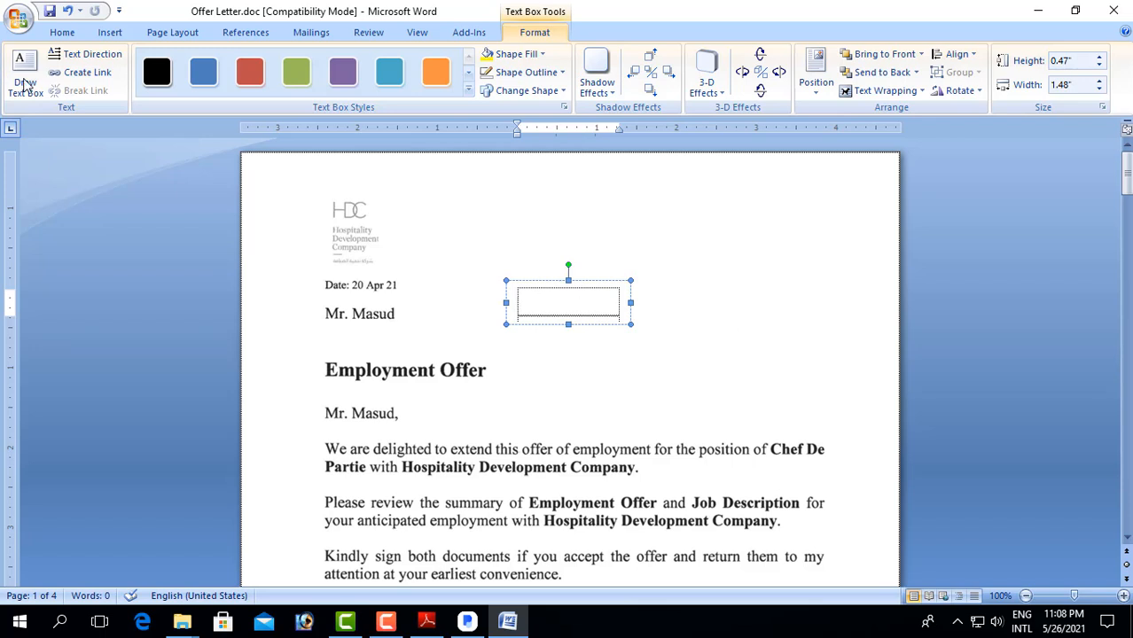
Step: Set the rectangle's font to Times New Roman and enter the recipient's name with its "Mr." title
{"action": "left_click", "coordinate": [60, 33]}
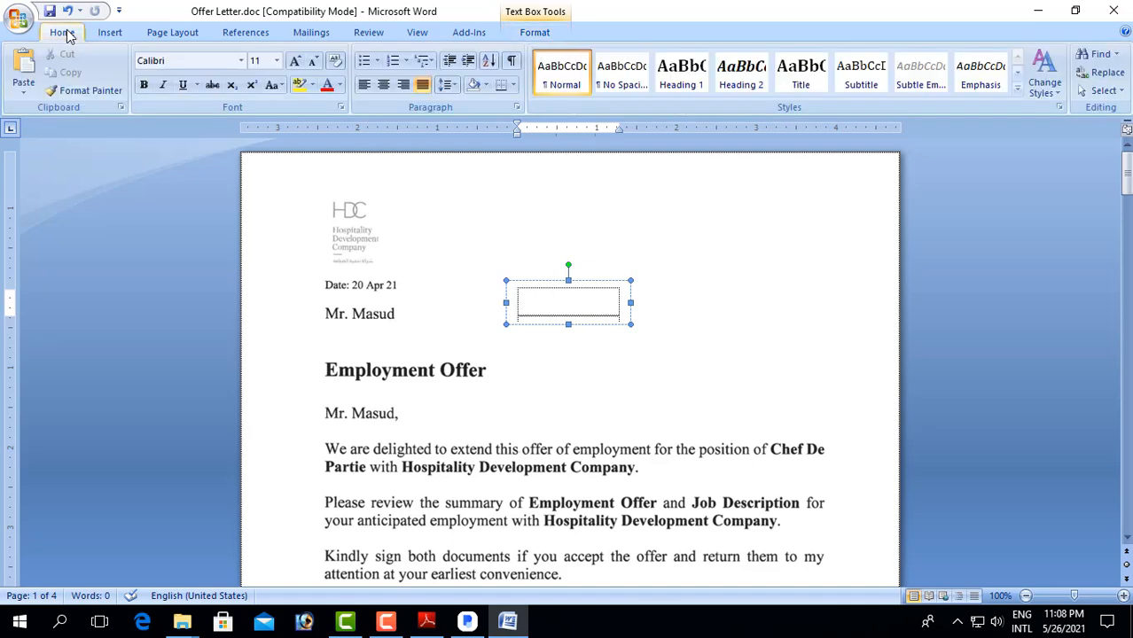
{"action": "left_click", "coordinate": [244, 60]}
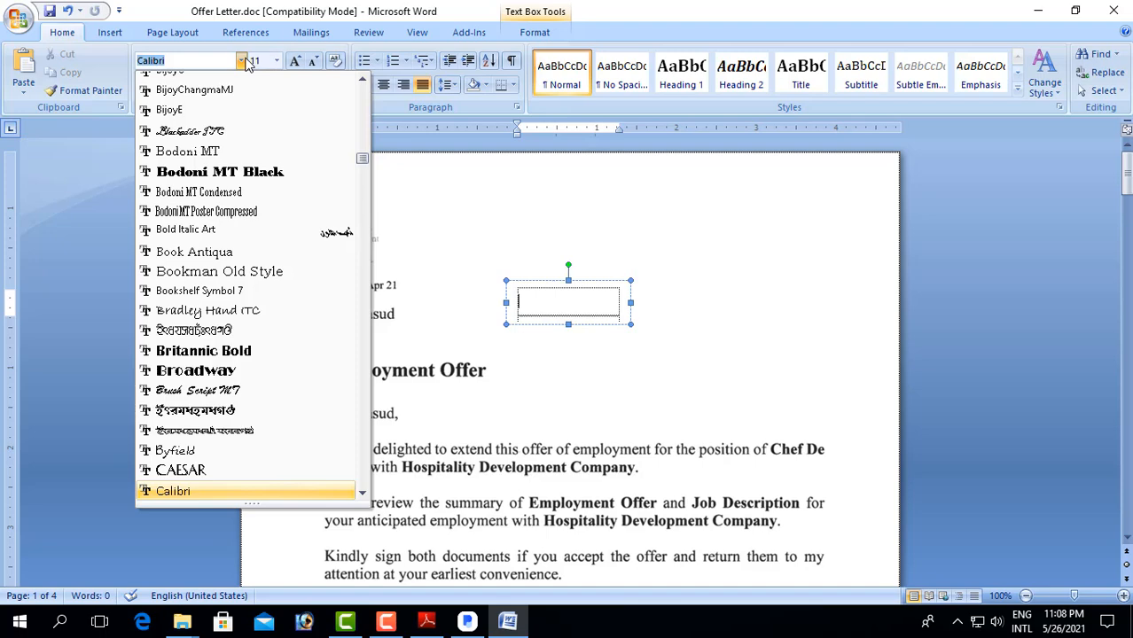
{"action": "scroll", "coordinate": [254, 156], "scroll_direction": "up", "scroll_amount": 10}
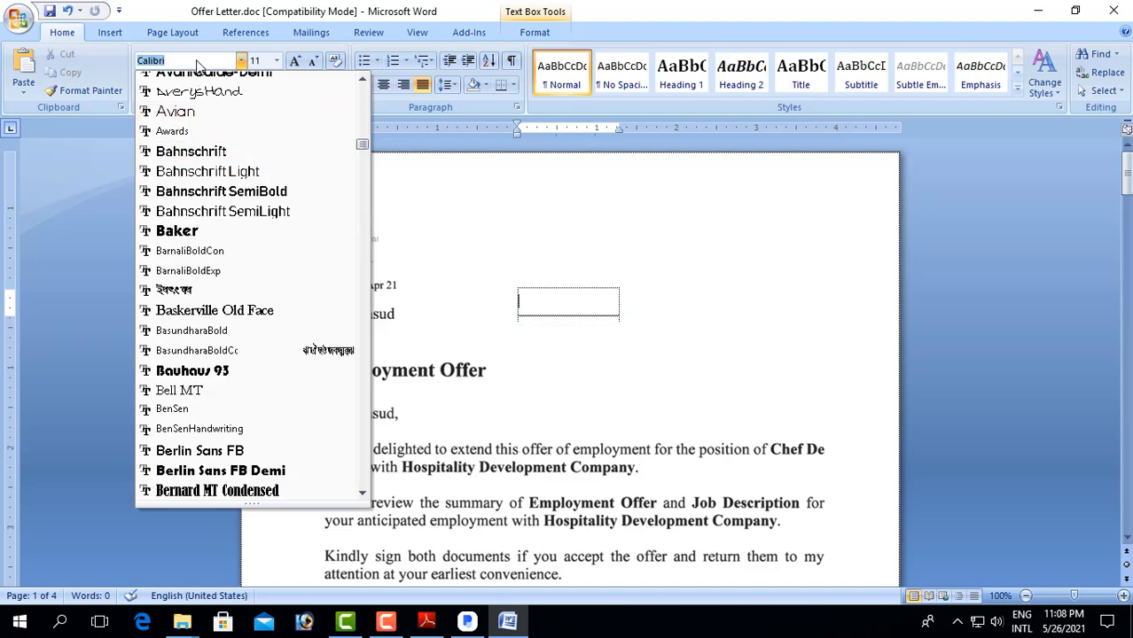
{"action": "type", "text": "Times New Roman"}
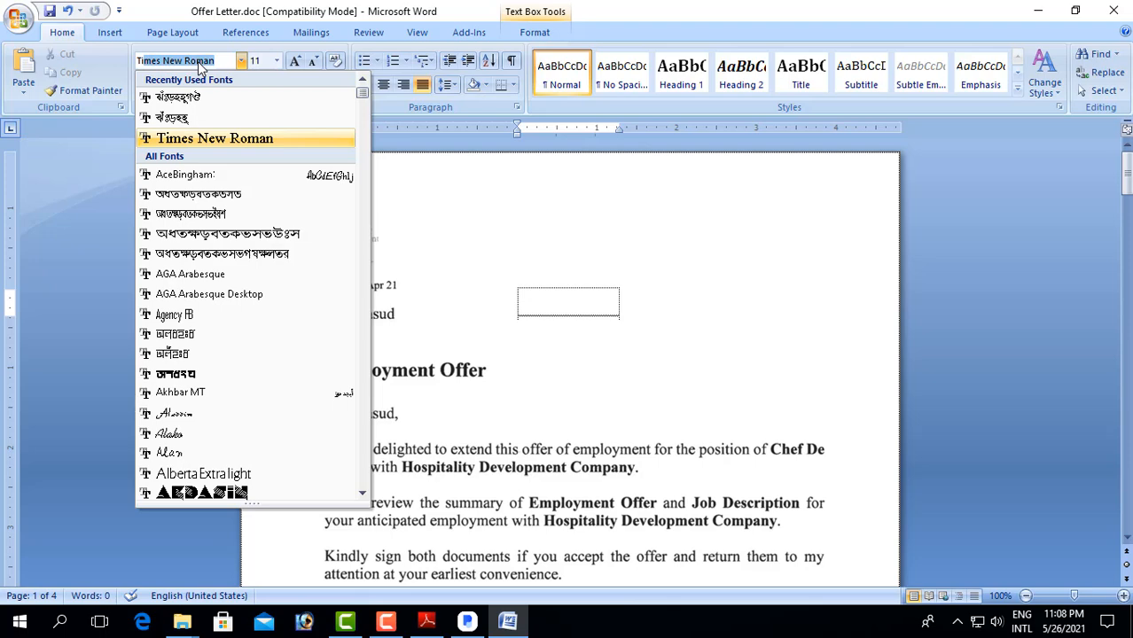
{"action": "left_click", "coordinate": [243, 140]}
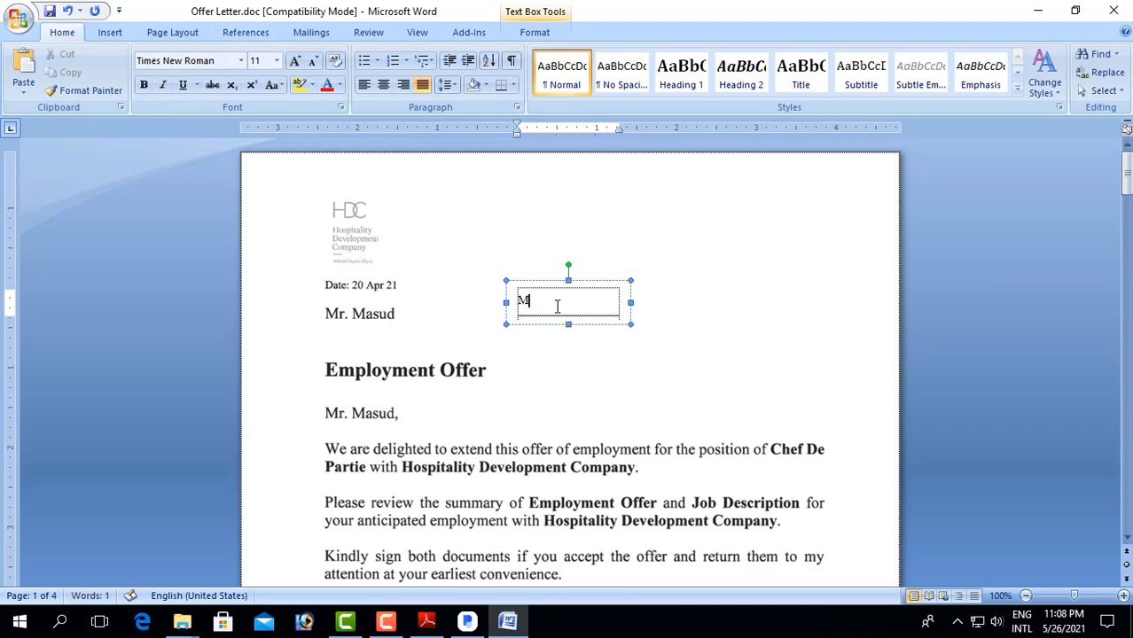
{"action": "type", "text": "Mr. Masud"}
Step: Set the recipient's name in the text box to 14 pt, keeping it in regular weight rather than bold
{"action": "left_click_drag", "start_coordinate": [585, 306], "coordinate": [519, 302]}
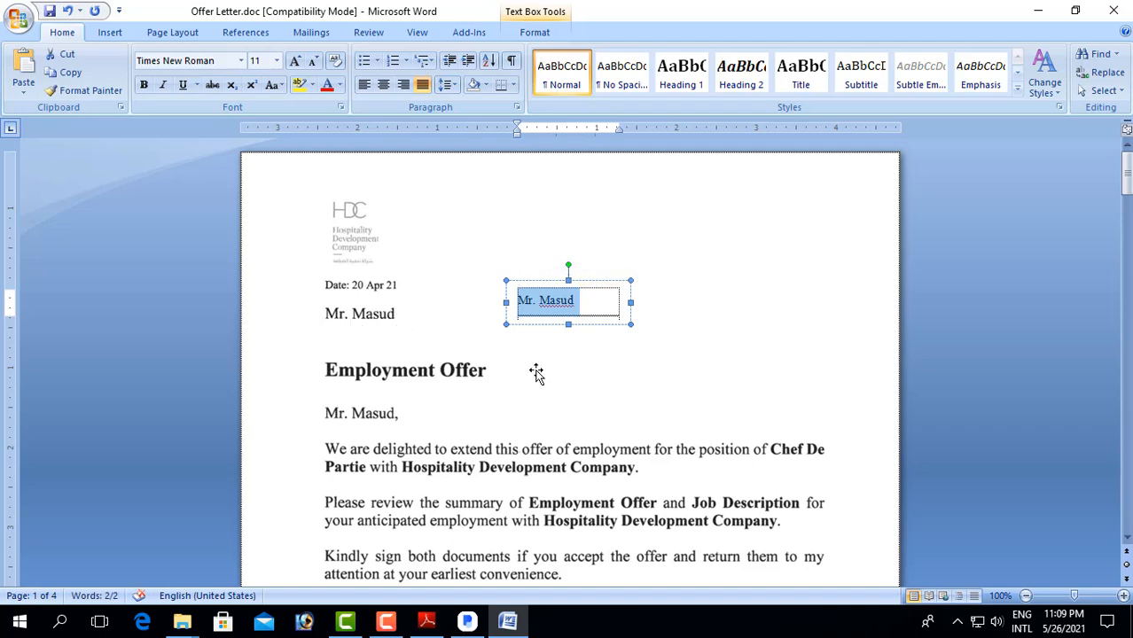
{"action": "scroll", "coordinate": [767, 400], "scroll_direction": "up", "scroll_amount": 3, "text": "ctrl"}
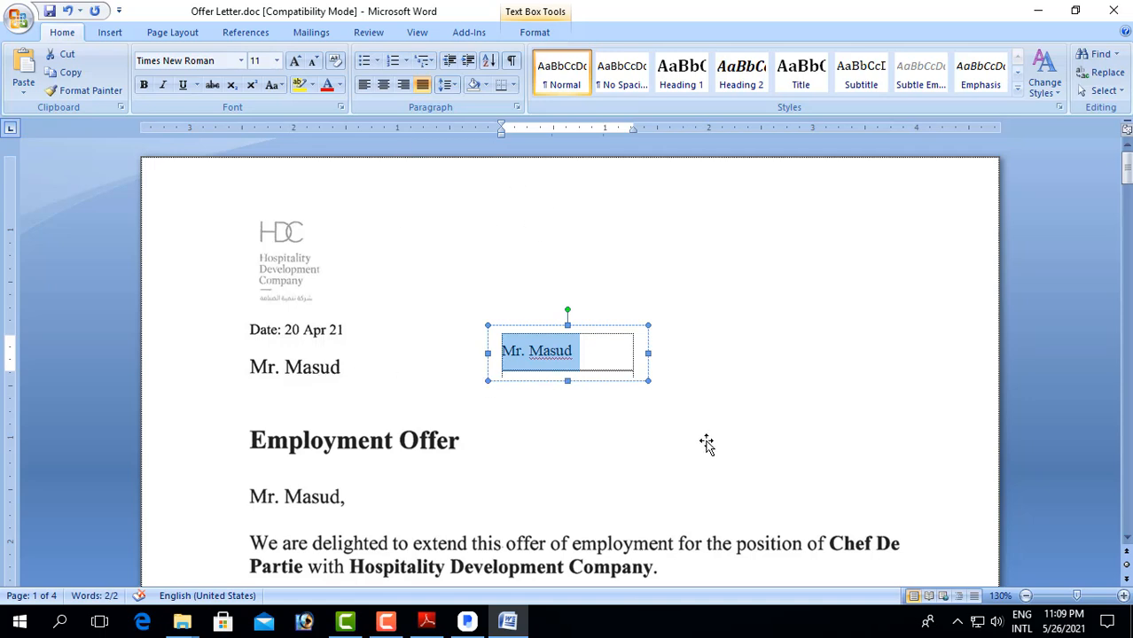
{"action": "left_click", "coordinate": [277, 62]}
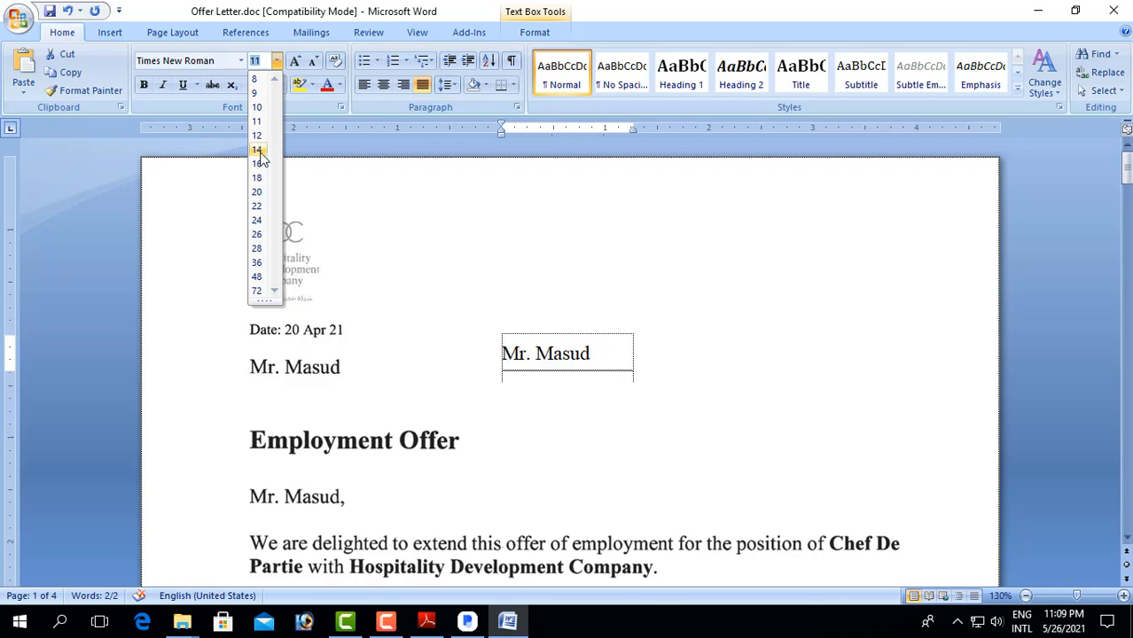
{"action": "left_click", "coordinate": [258, 151]}
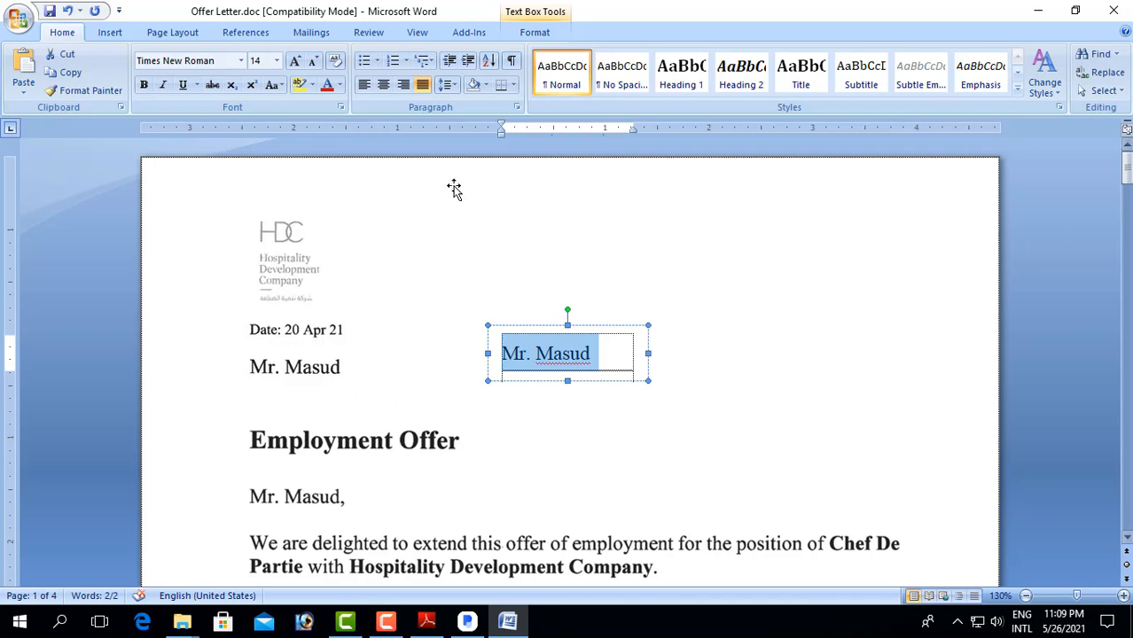
{"action": "left_click", "coordinate": [144, 85]}
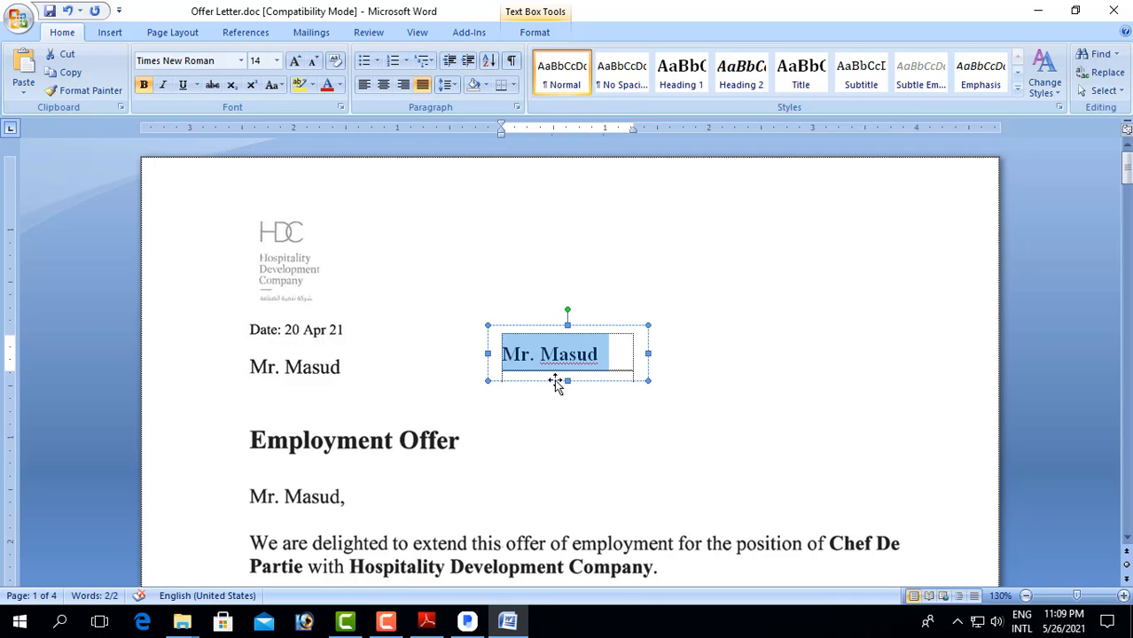
{"action": "left_click", "coordinate": [148, 90]}
{"action": "left_click", "coordinate": [630, 369]}
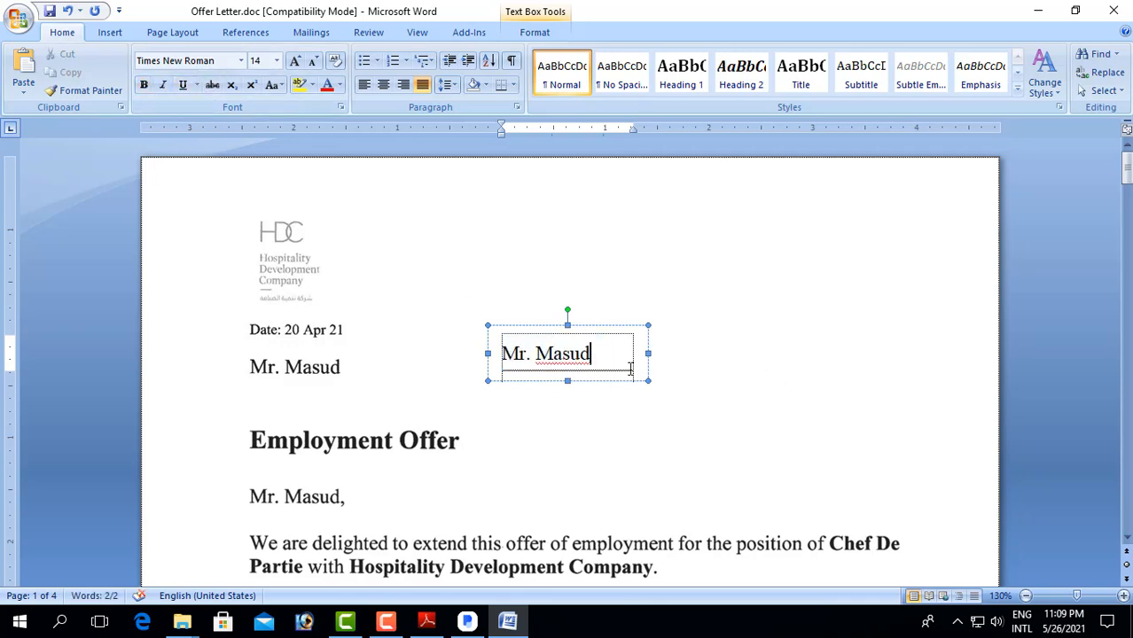
Step: Narrow the text box to fit closely around the recipient's name and centre the text inside it
{"action": "left_click_drag", "start_coordinate": [648, 354], "coordinate": [598, 356]}
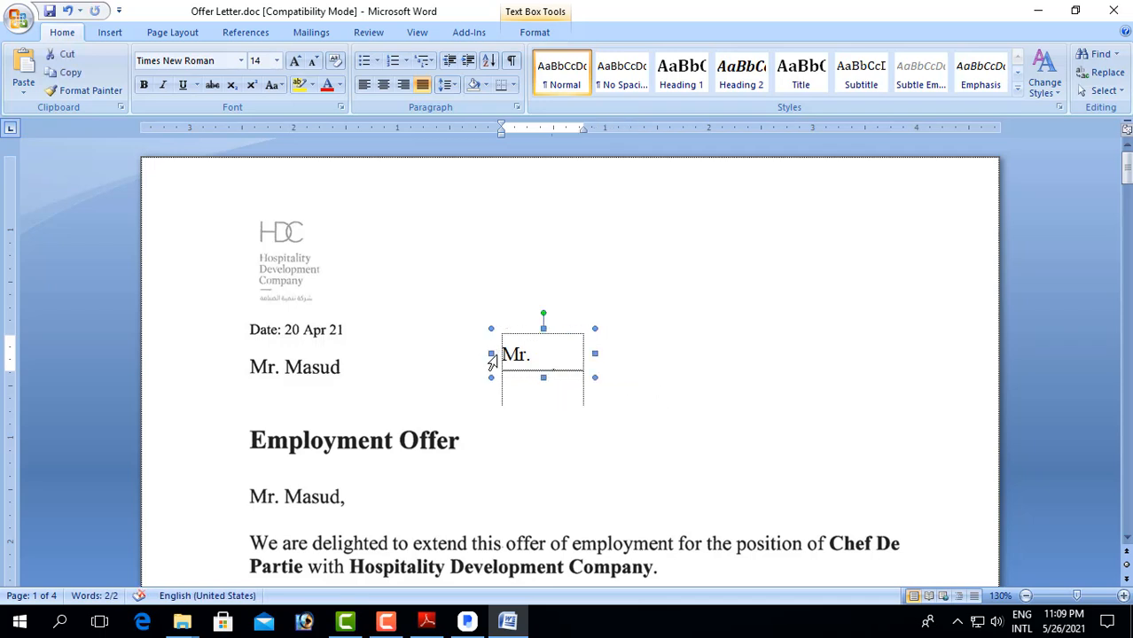
{"action": "left_click_drag", "start_coordinate": [490, 353], "coordinate": [447, 354]}
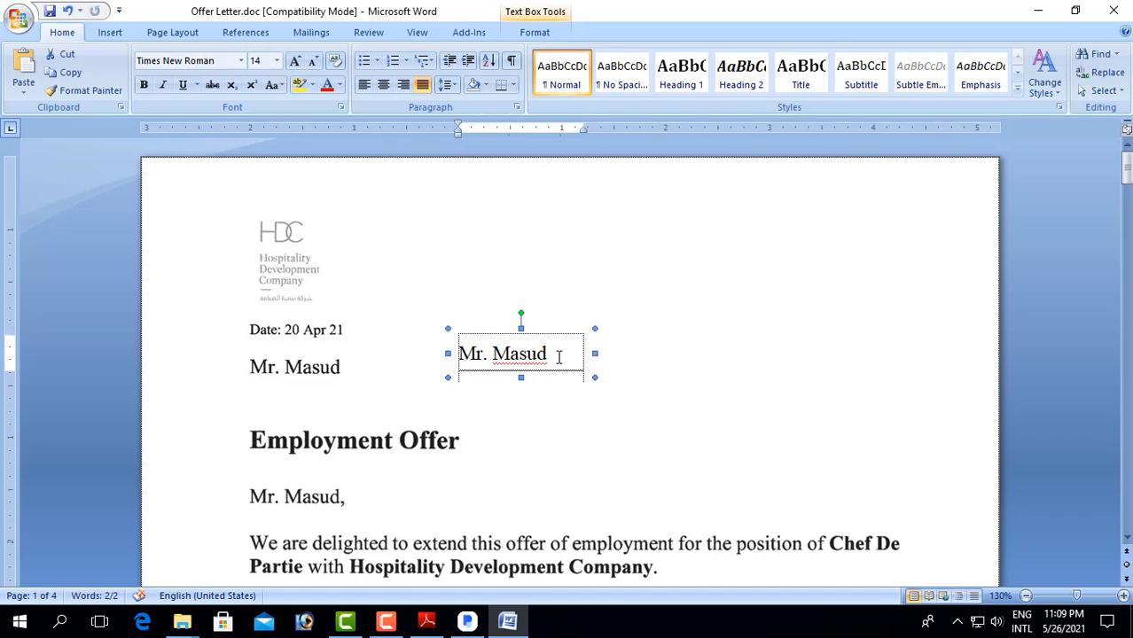
{"action": "left_click_drag", "start_coordinate": [558, 356], "coordinate": [458, 355]}
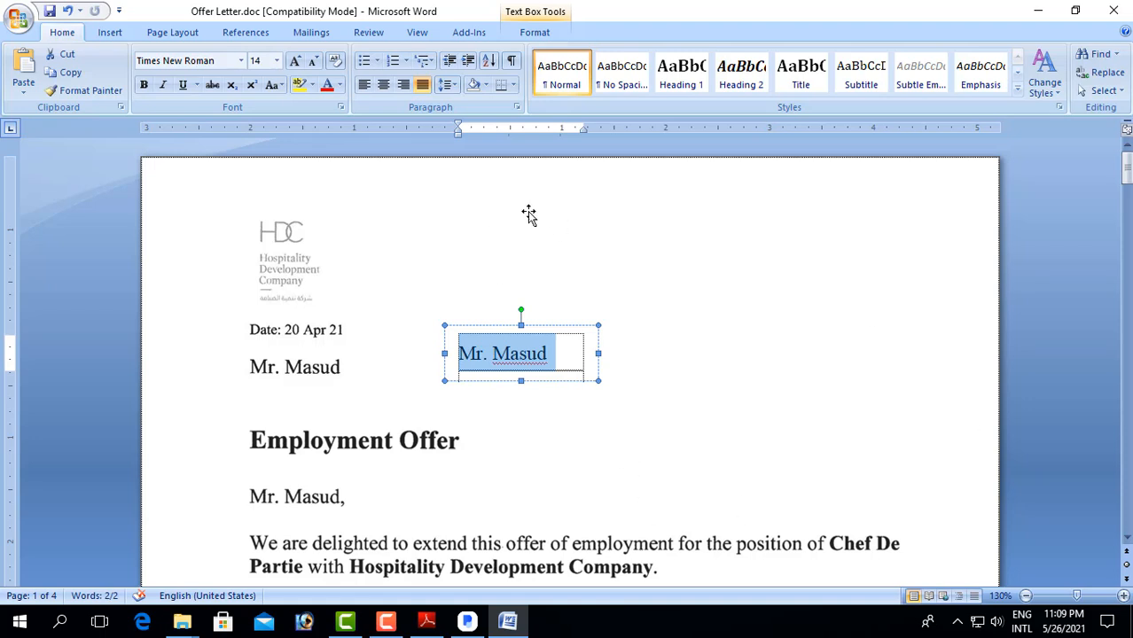
{"action": "left_click", "coordinate": [385, 85]}
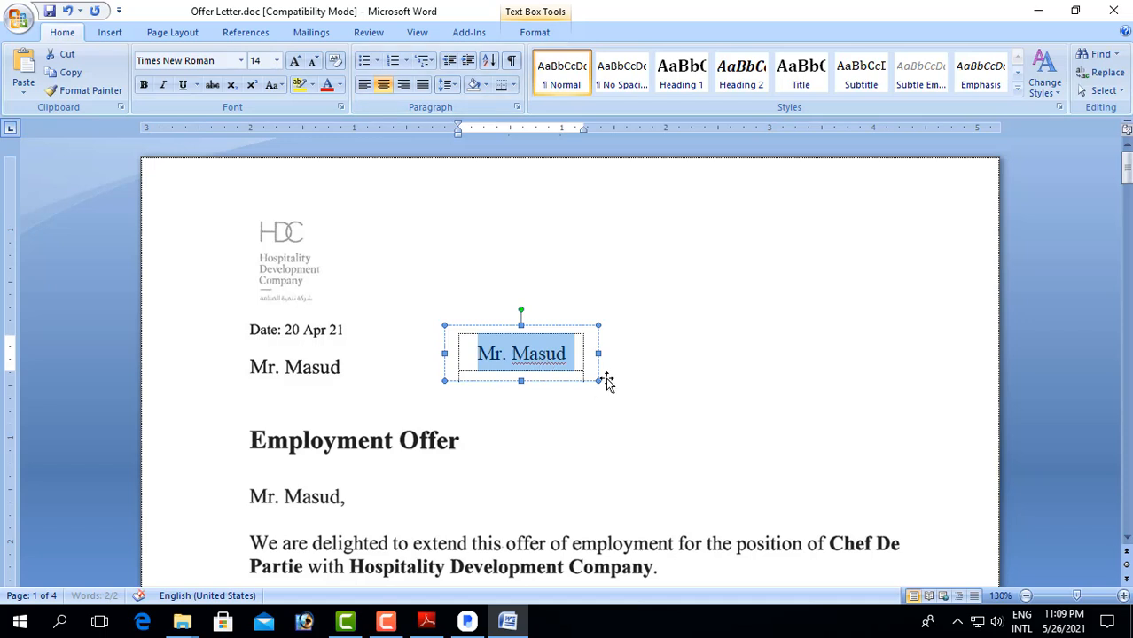
{"action": "left_click_drag", "start_coordinate": [599, 354], "coordinate": [566, 354]}
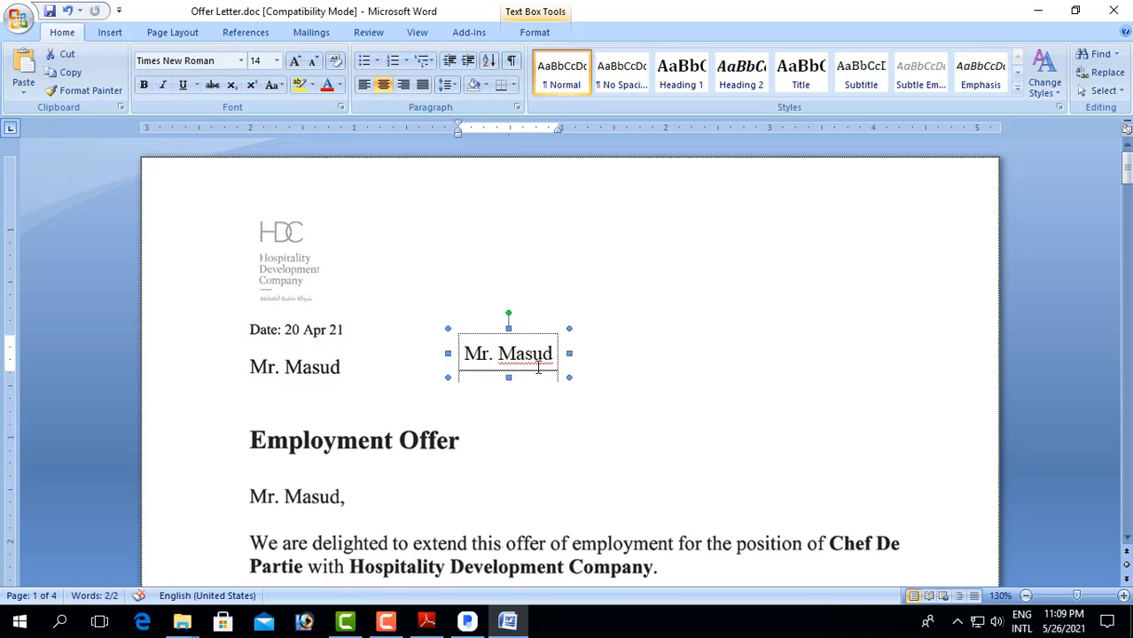
Step: Move the text box over the original recipient name under the date and nudge it left until the names' starting edges align
{"action": "left_click", "coordinate": [546, 381]}
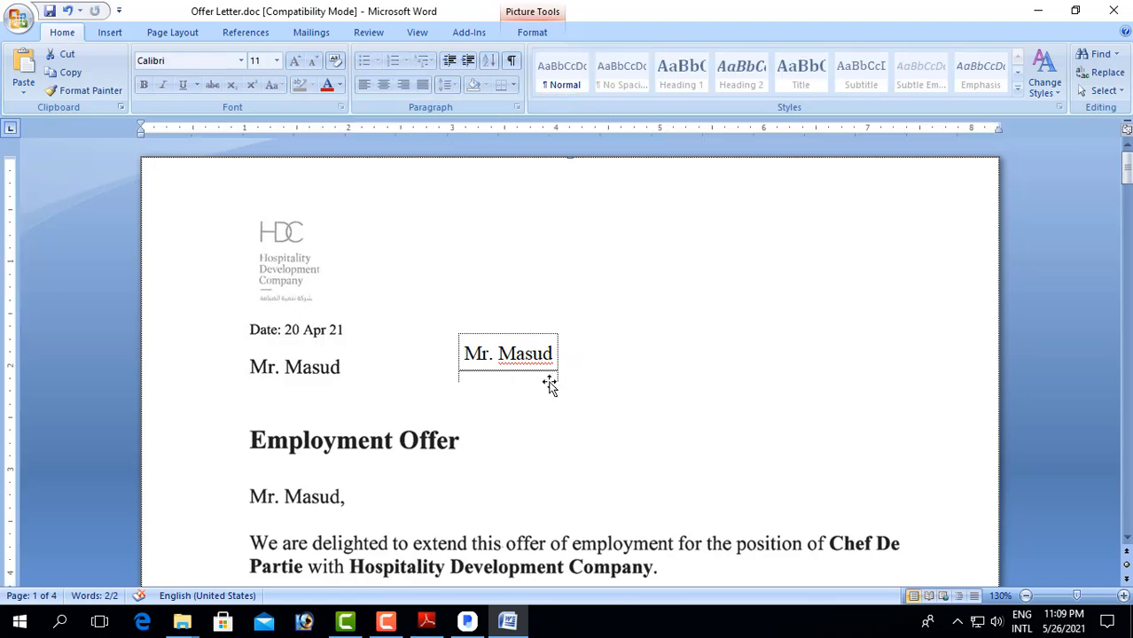
{"action": "left_click", "coordinate": [535, 364]}
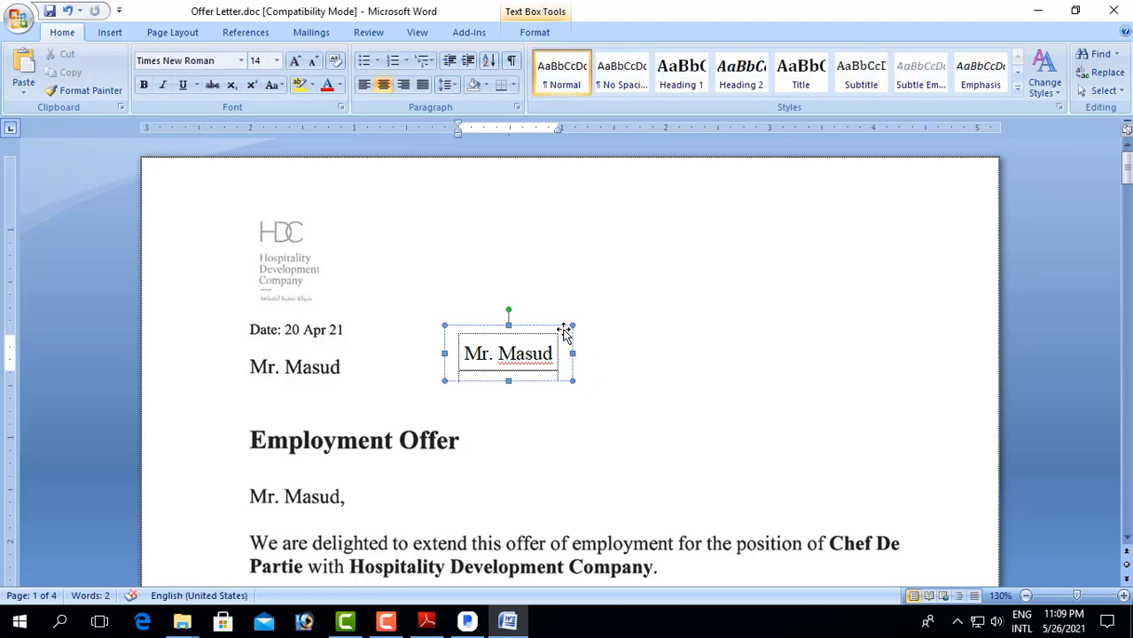
{"action": "left_click_drag", "start_coordinate": [564, 332], "coordinate": [355, 345]}
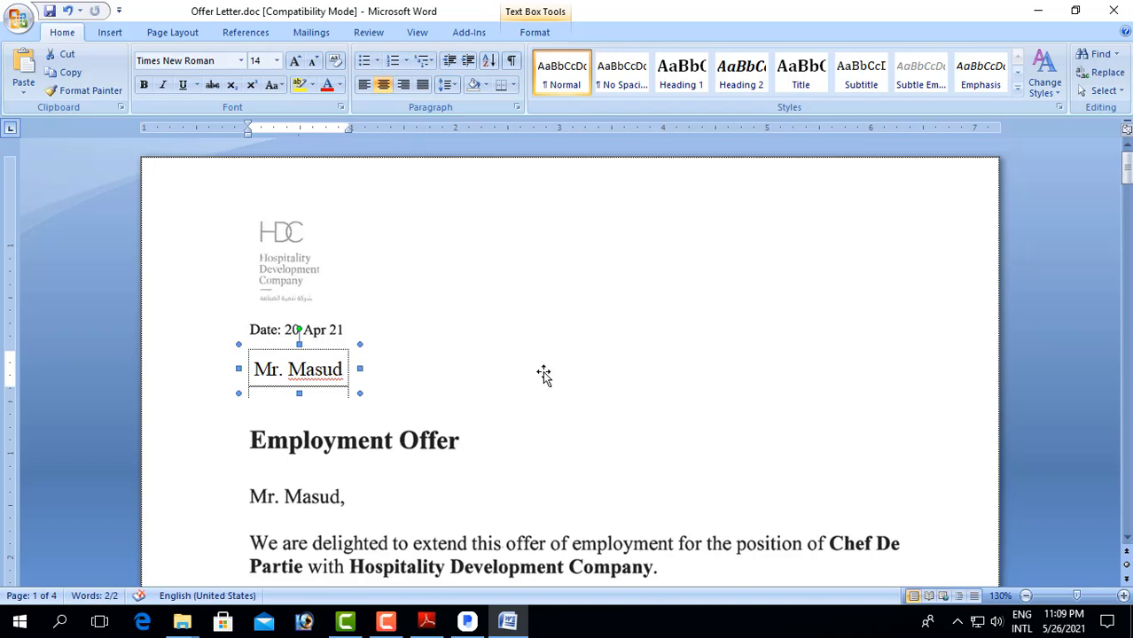
{"action": "key", "text": "ctrl+Left"}
{"action": "key", "text": "ctrl+Left"}
{"action": "key", "text": "ctrl+Left"}
{"action": "key", "text": "ctrl+Left"}
{"action": "key", "text": "ctrl+Left"}
{"action": "key", "text": "ctrl+Left"}
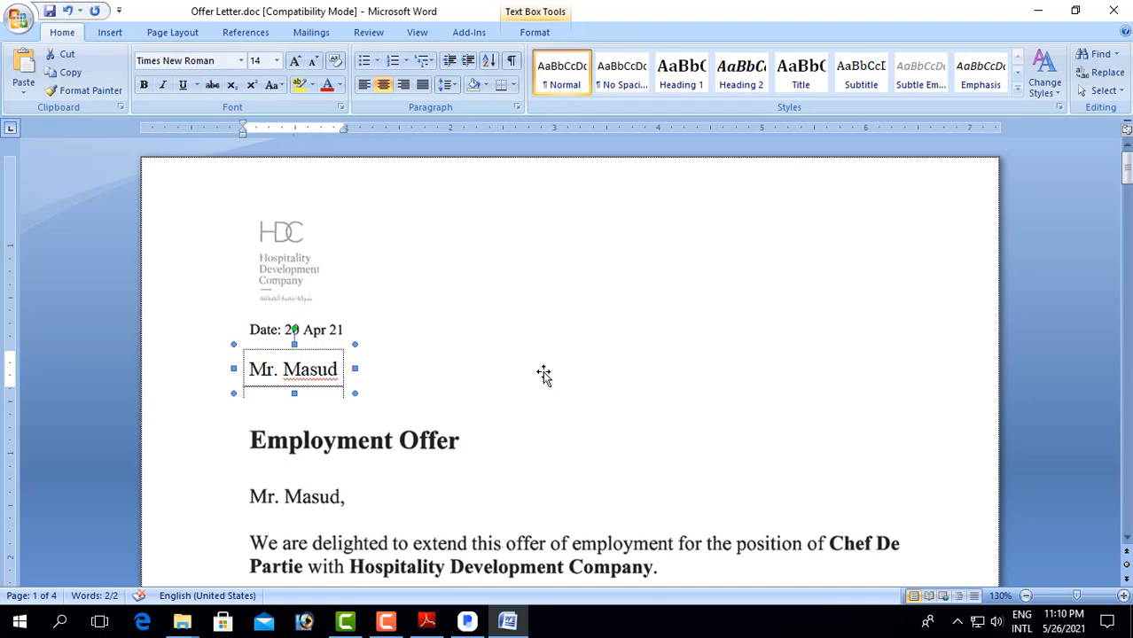
{"action": "left_click", "coordinate": [472, 360]}
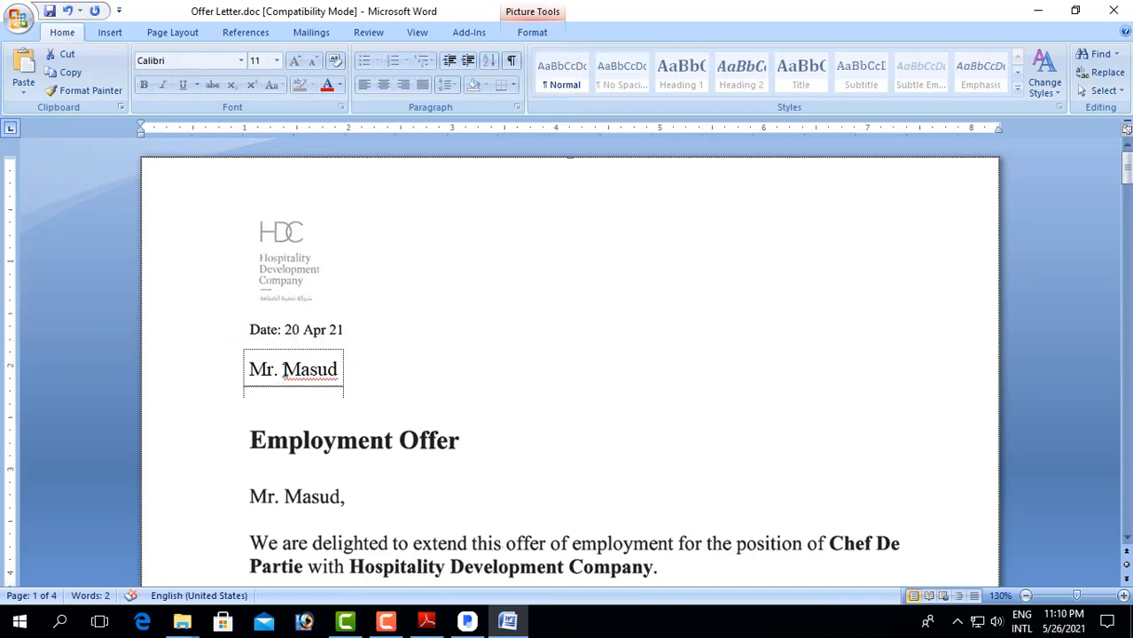
Step: Replace the surname in the overlay text box with the new recipient's surname and nudge the box slightly right to realign it
{"action": "left_click_drag", "start_coordinate": [283, 370], "coordinate": [340, 372]}
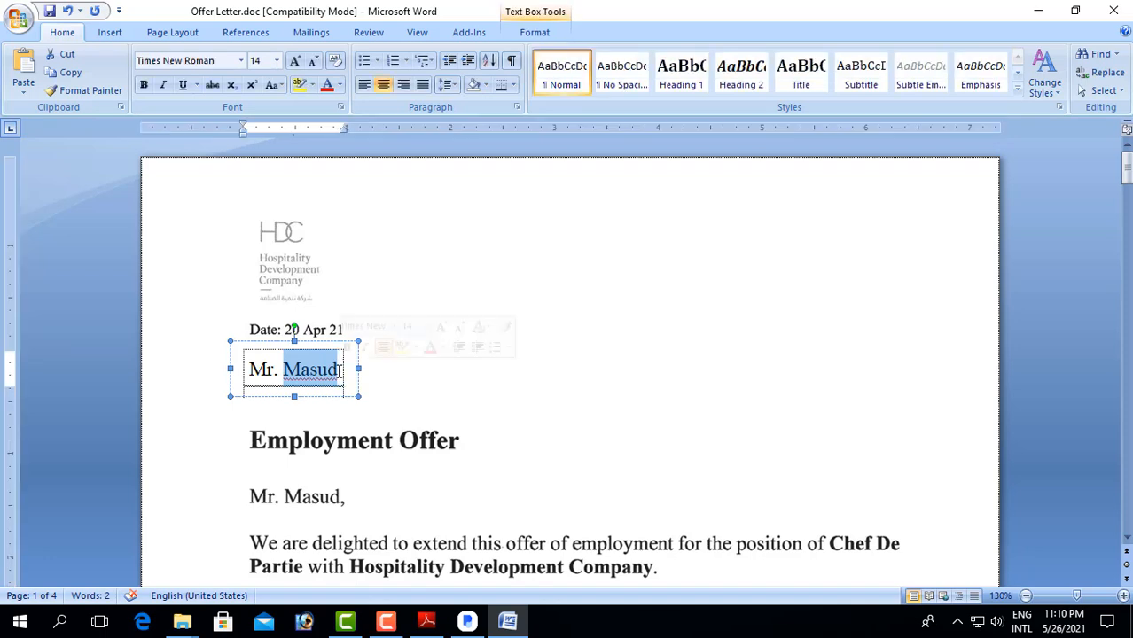
{"action": "type", "text": "Has"}
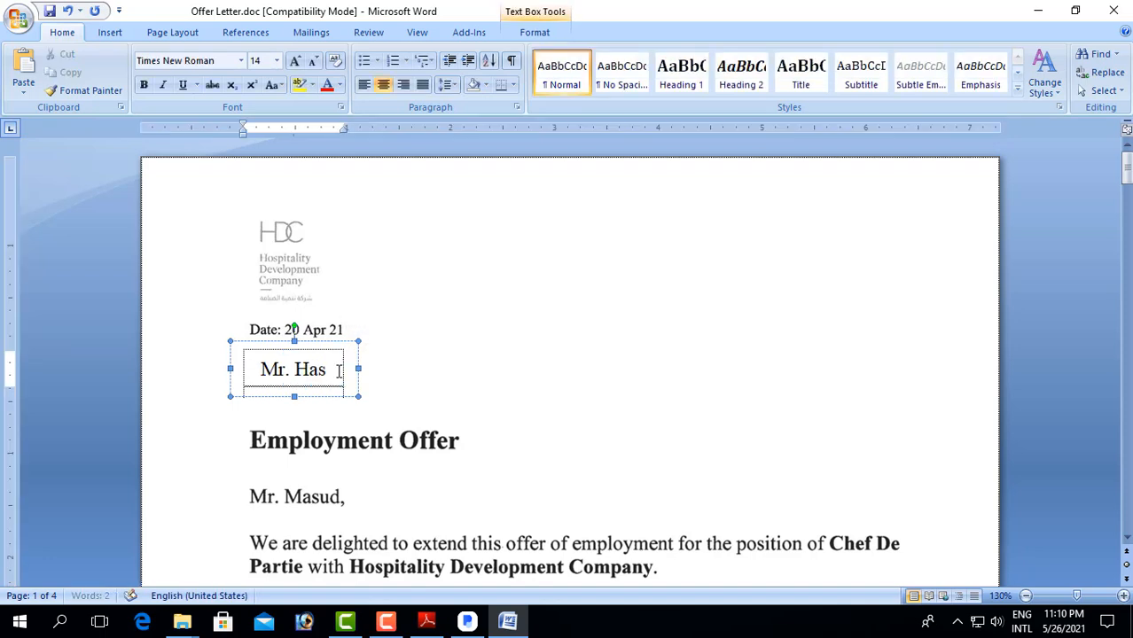
{"action": "type", "text": "san"}
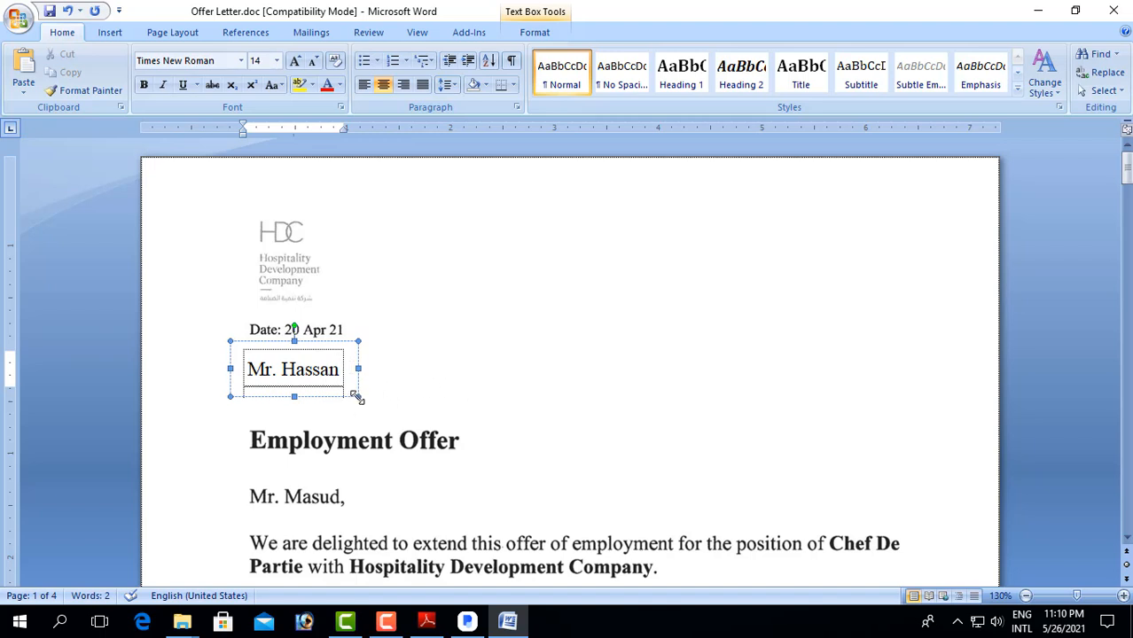
{"action": "left_click", "coordinate": [357, 396]}
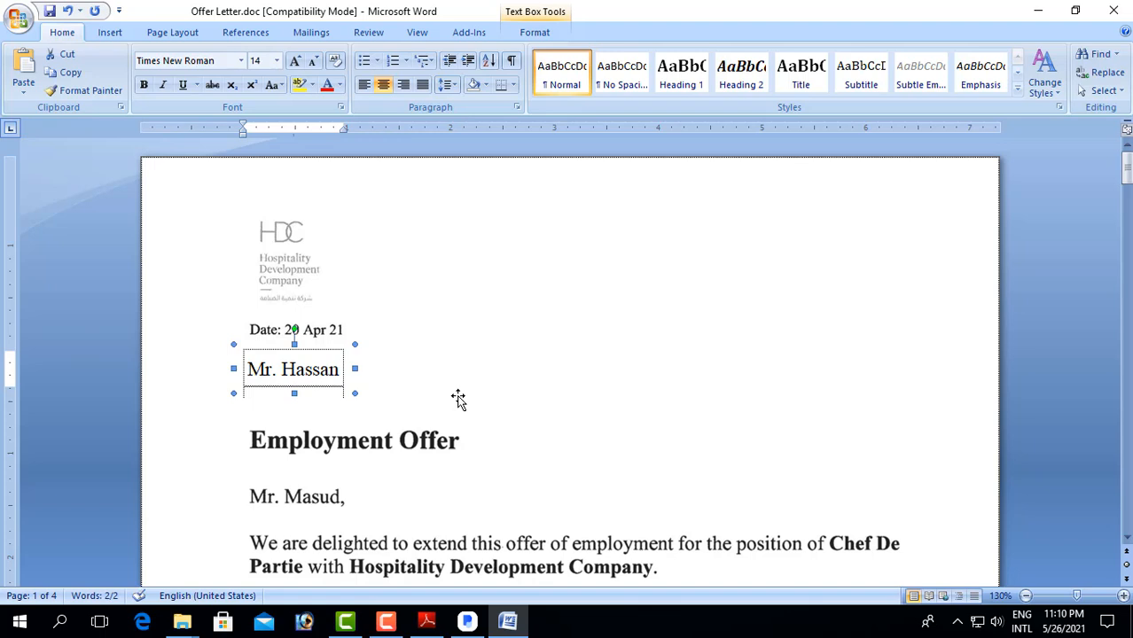
{"action": "key", "text": "Right"}
{"action": "key", "text": "Left"}
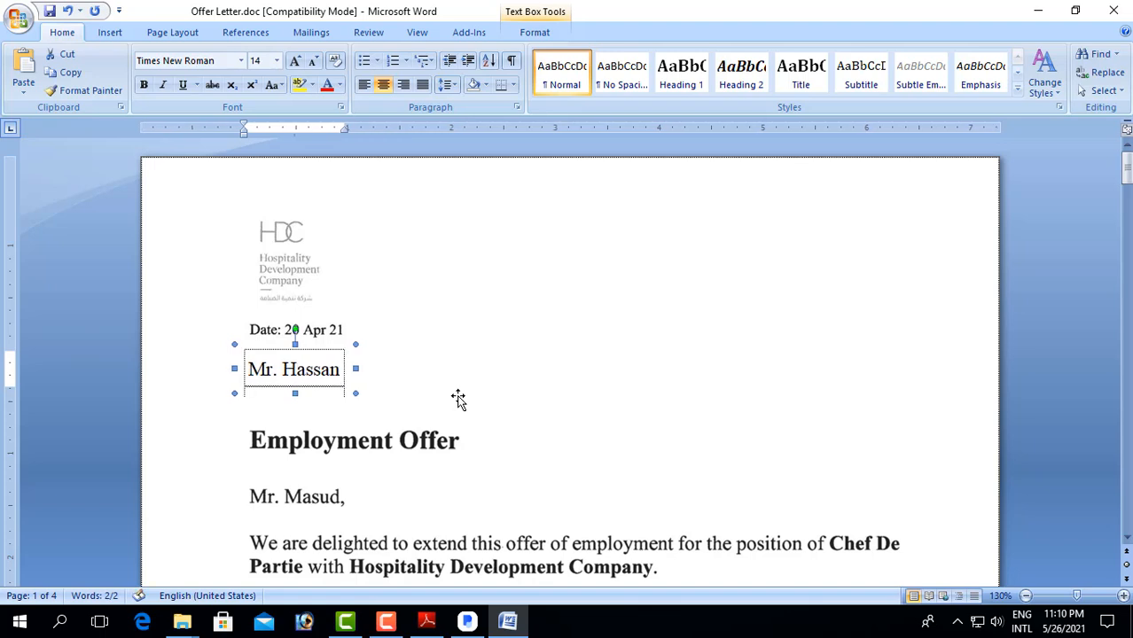
{"action": "left_click", "coordinate": [457, 395]}
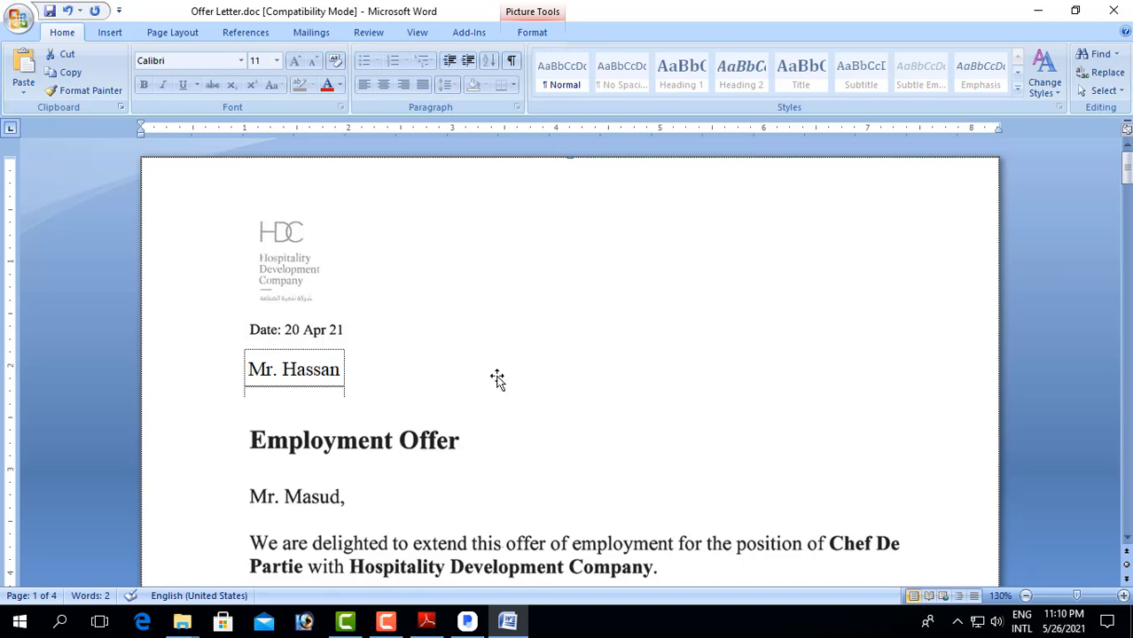
Step: Review the following pages of the offer letter for other text needing edits and return to the first page
{"action": "scroll", "coordinate": [561, 397], "scroll_direction": "down", "scroll_amount": 4}
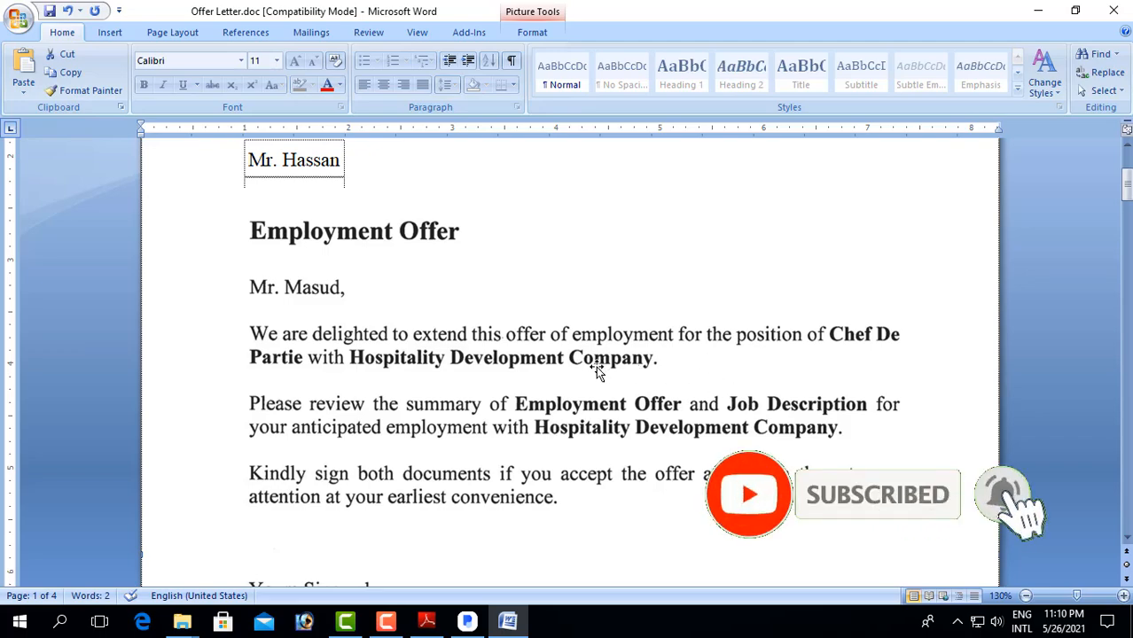
{"action": "scroll", "coordinate": [694, 421], "scroll_direction": "down", "scroll_amount": 20}
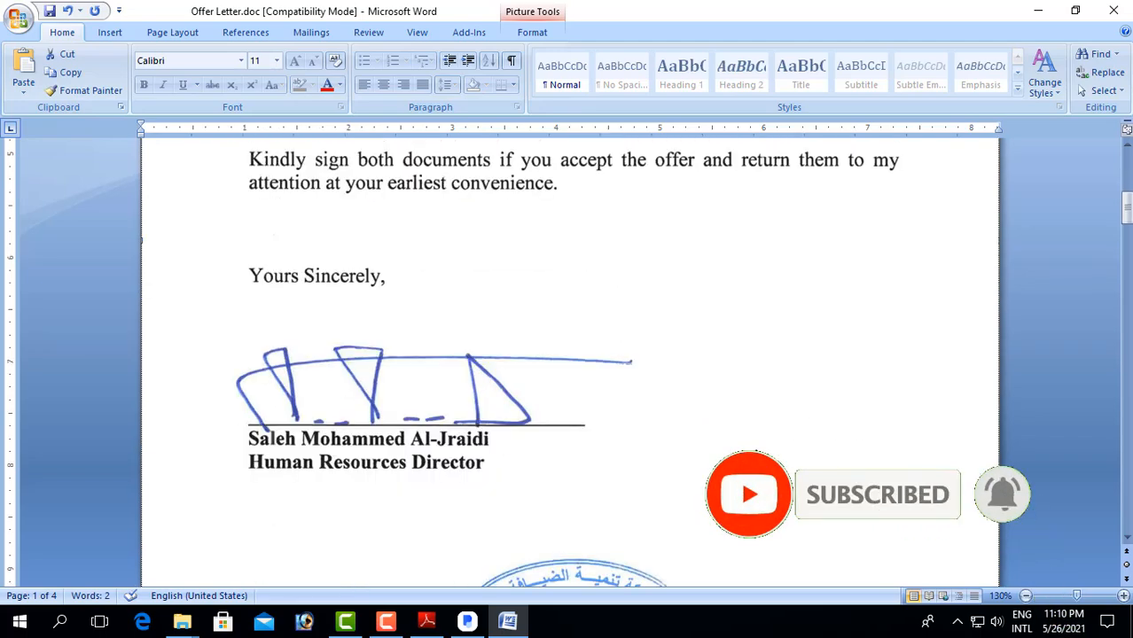
{"action": "scroll", "coordinate": [770, 422], "scroll_direction": "down", "scroll_amount": 20}
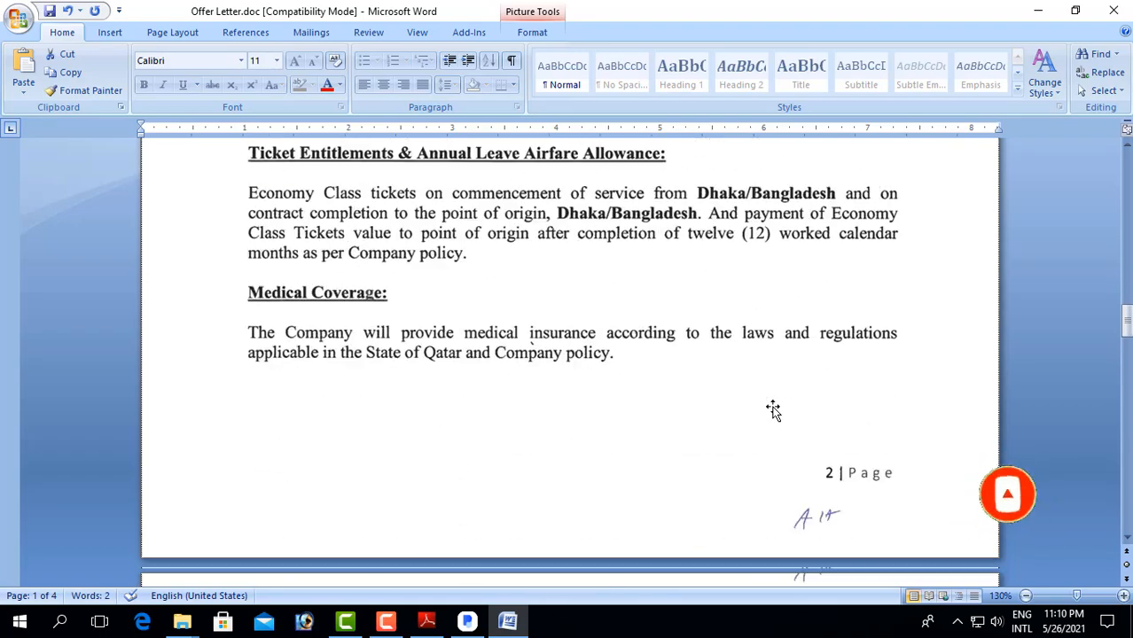
{"action": "scroll", "coordinate": [773, 408], "scroll_direction": "down", "scroll_amount": 20}
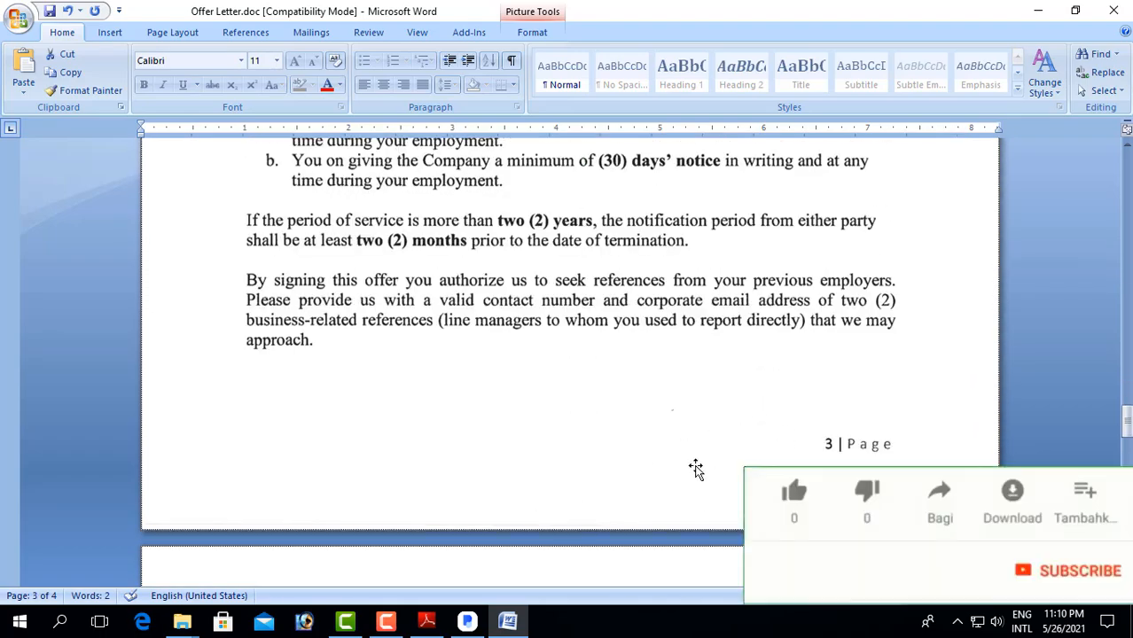
{"action": "scroll", "coordinate": [696, 467], "scroll_direction": "up", "scroll_amount": 15}
{"action": "scroll", "coordinate": [700, 486], "scroll_direction": "up", "scroll_amount": 20}
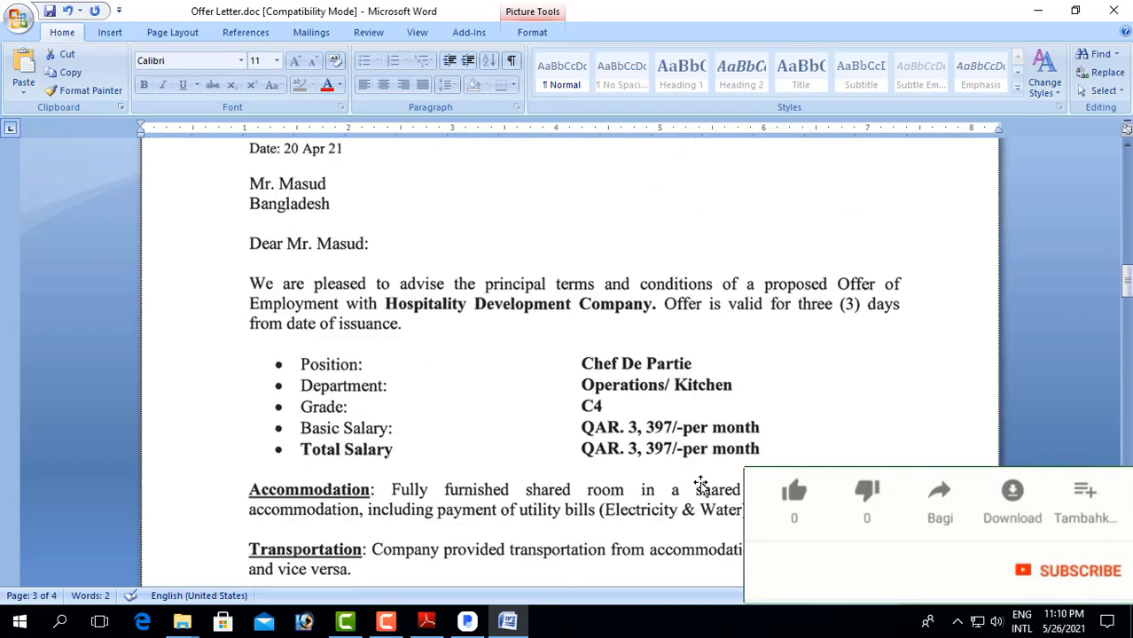
{"action": "scroll", "coordinate": [696, 483], "scroll_direction": "up", "scroll_amount": 15}
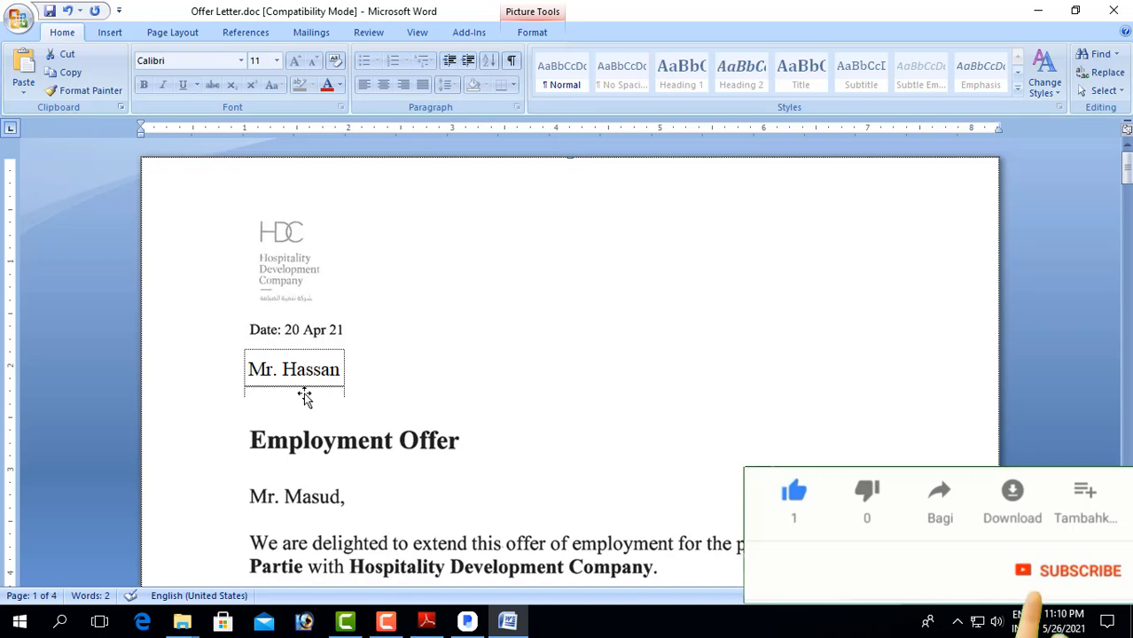
Step: Move the overlay text box off the original recipient name into the blank area beside the date line
{"action": "left_click", "coordinate": [255, 391]}
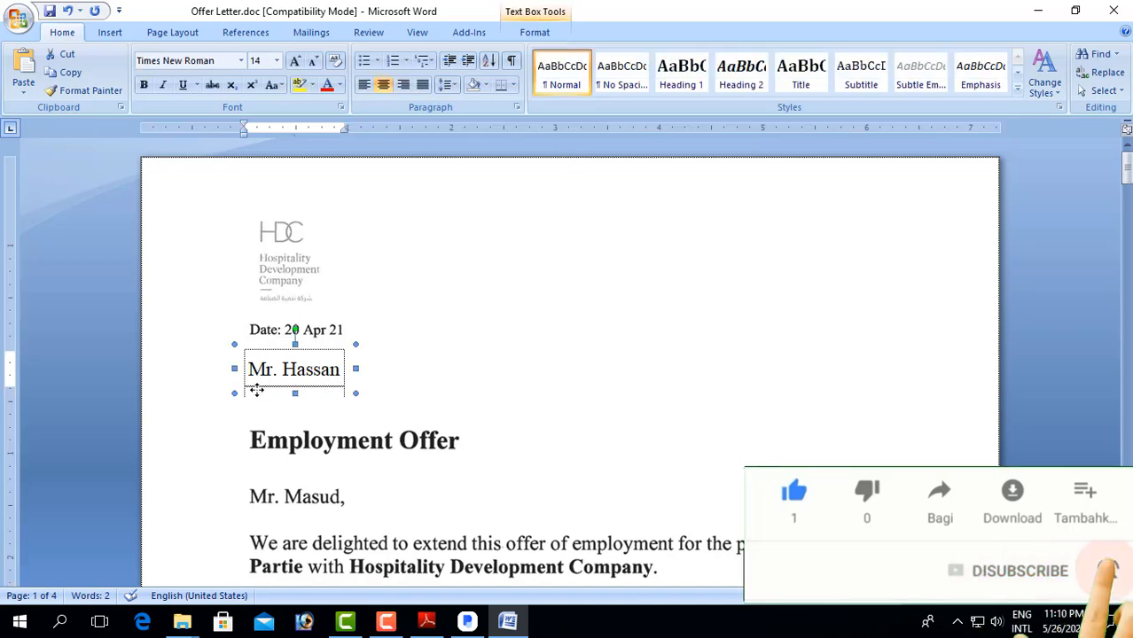
{"action": "left_click_drag", "start_coordinate": [322, 397], "coordinate": [744, 365]}
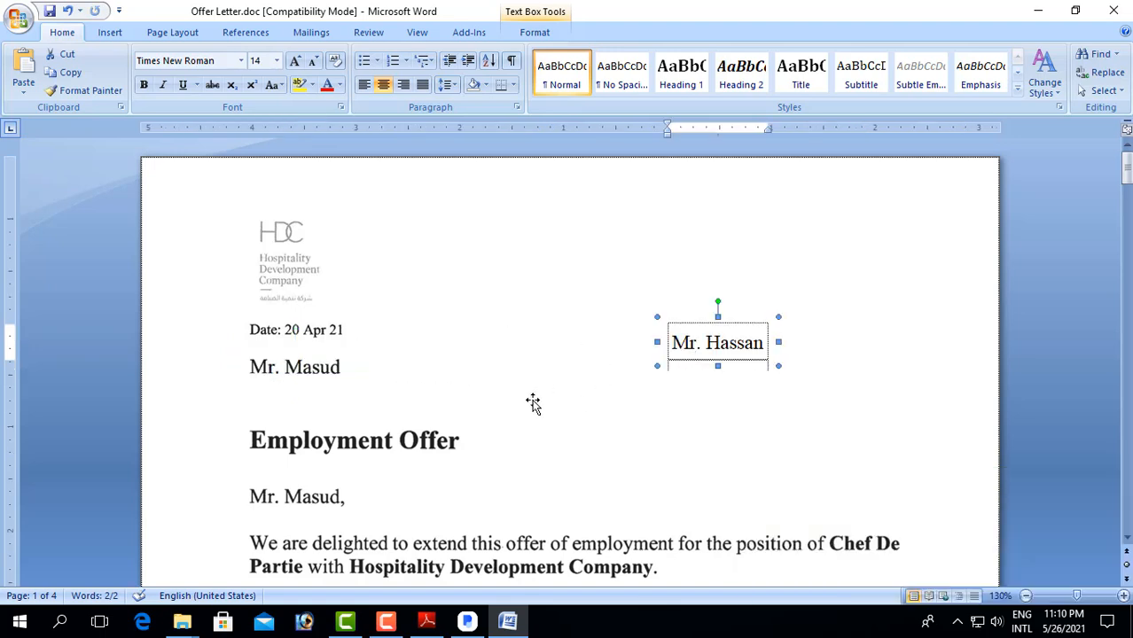
Step: Switch to Photoshop and create a maximized white A4 RGB document at 300 pixels/inch, with the Horizontal Type tool active
{"action": "left_click", "coordinate": [305, 626]}
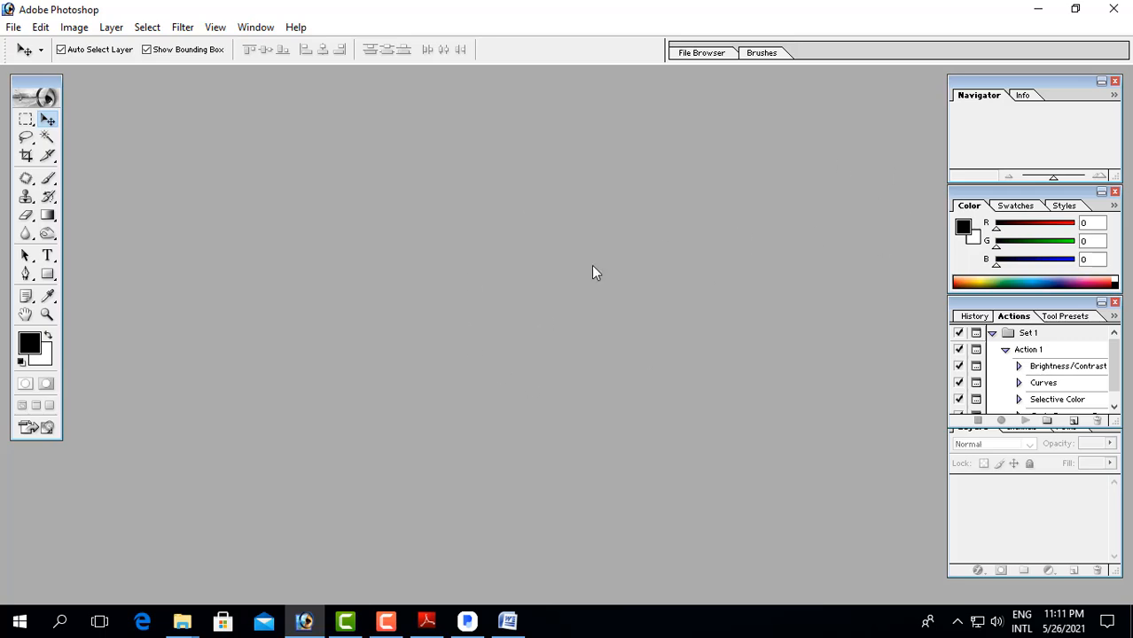
{"action": "key", "text": "ctrl+n"}
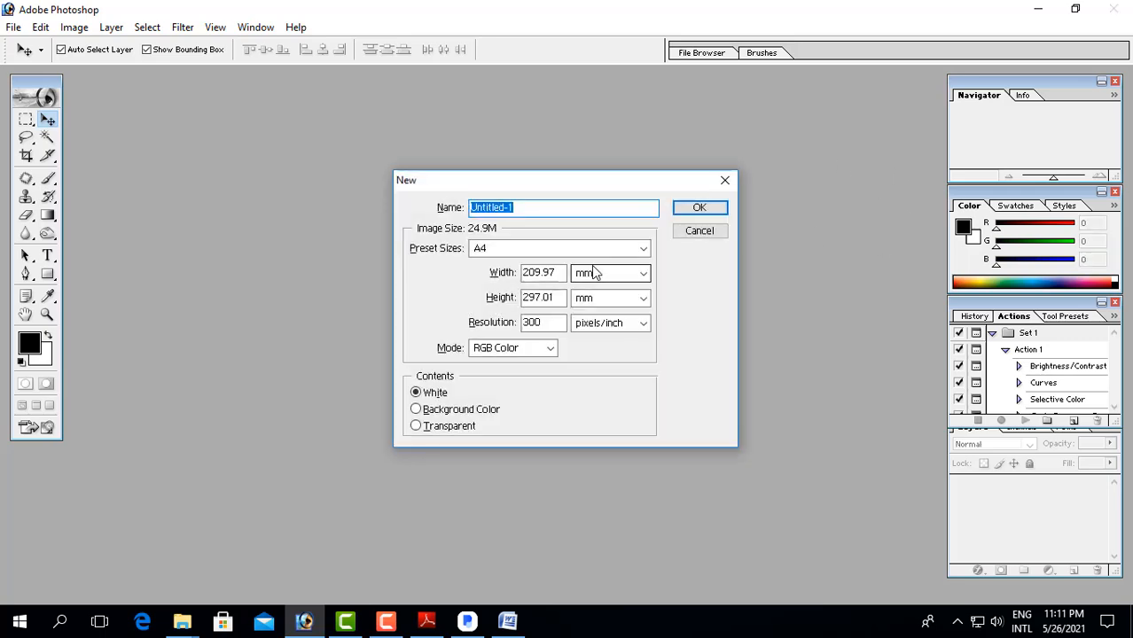
{"action": "left_click", "coordinate": [700, 209]}
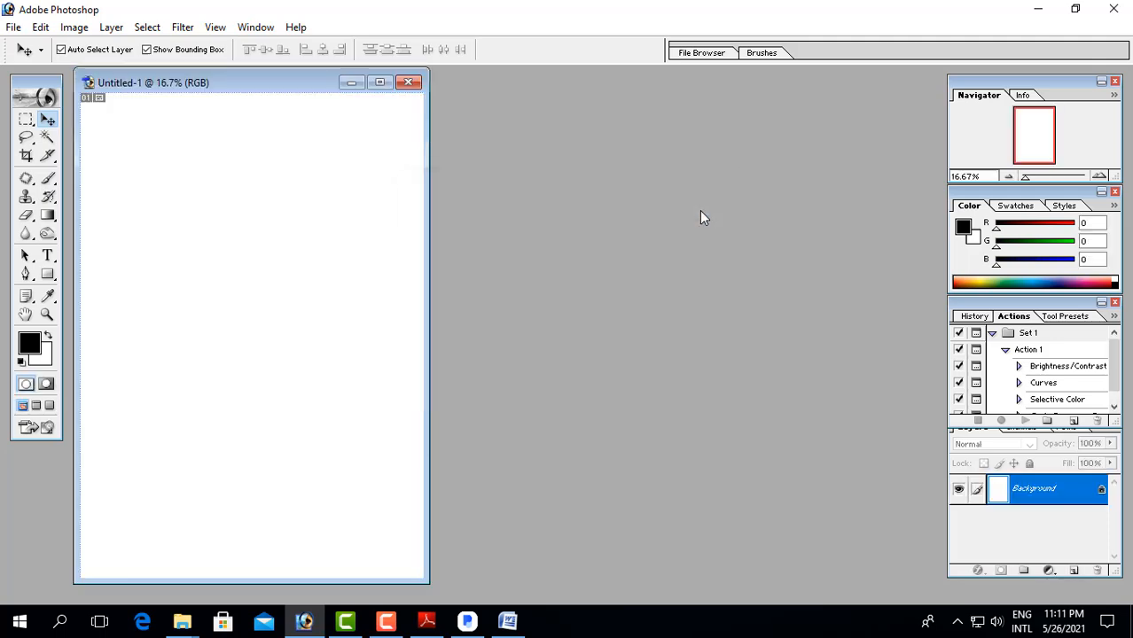
{"action": "left_click", "coordinate": [380, 83]}
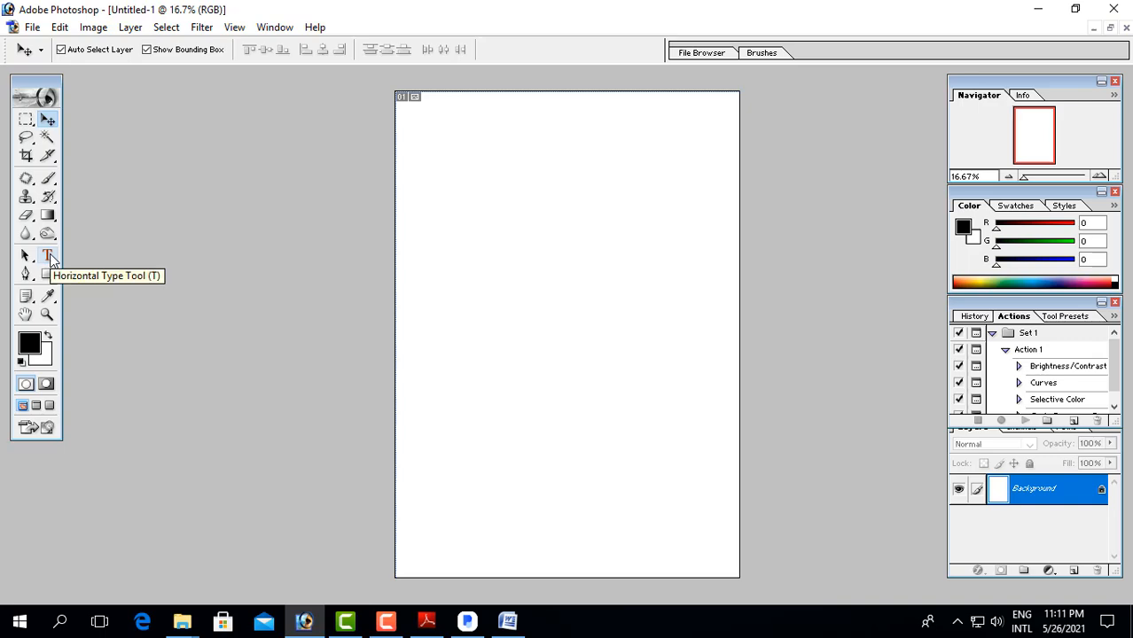
{"action": "left_click", "coordinate": [50, 258]}
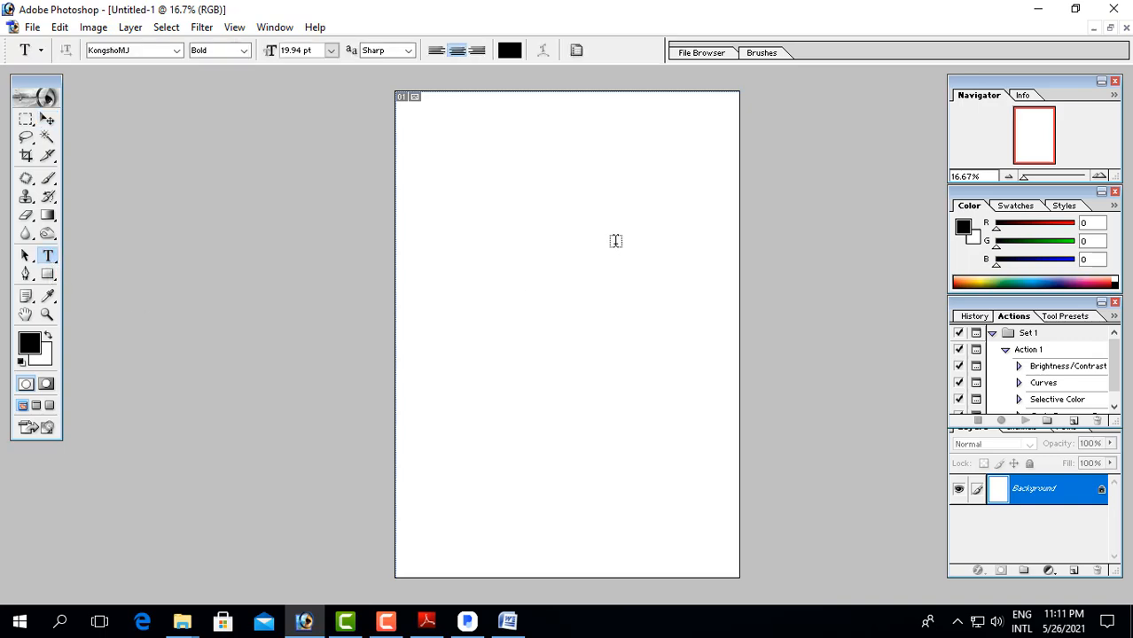
Step: Start a text layer on the blank page and set its font to Times New Roman, Roman style, 14 pt
{"action": "left_click", "coordinate": [552, 269]}
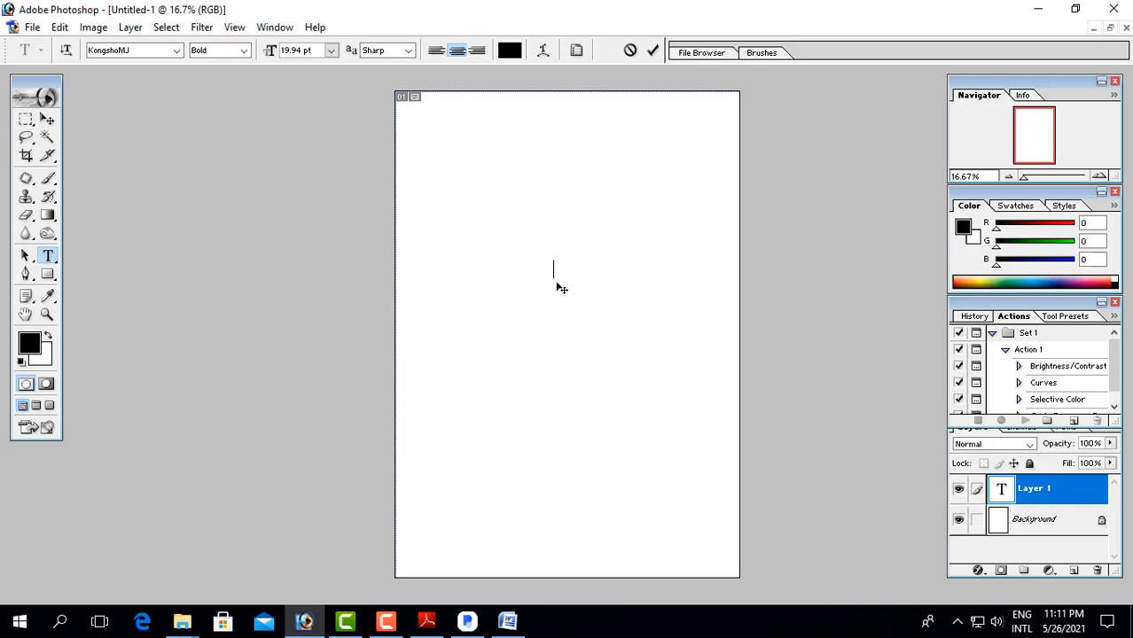
{"action": "left_click", "coordinate": [147, 58]}
{"action": "type", "text": "Times New Roman"}
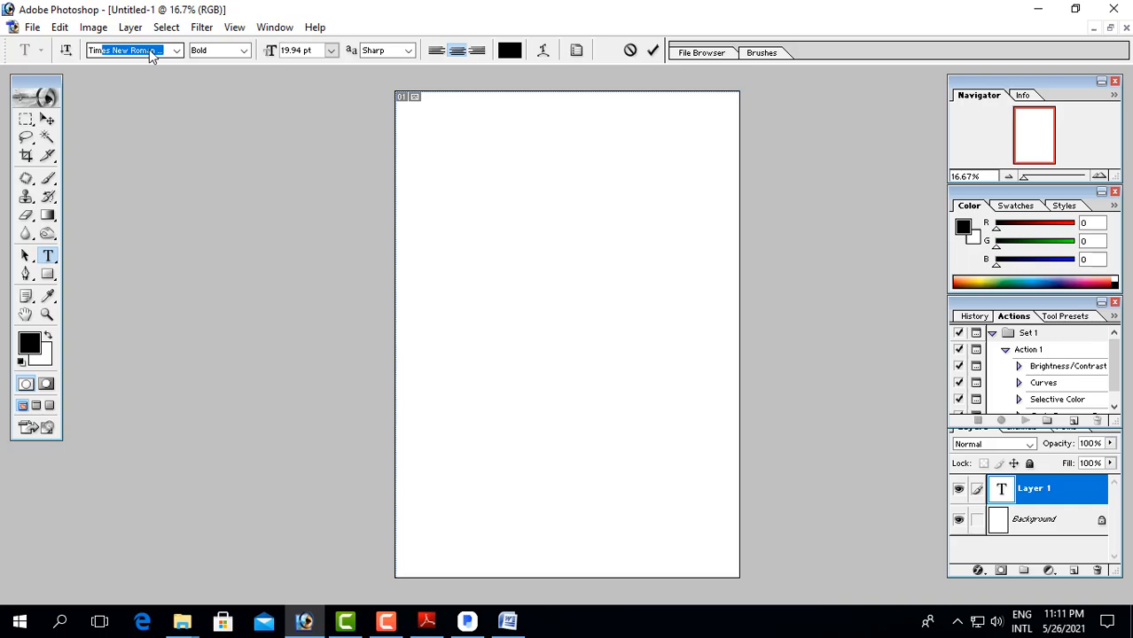
{"action": "key", "text": "Return"}
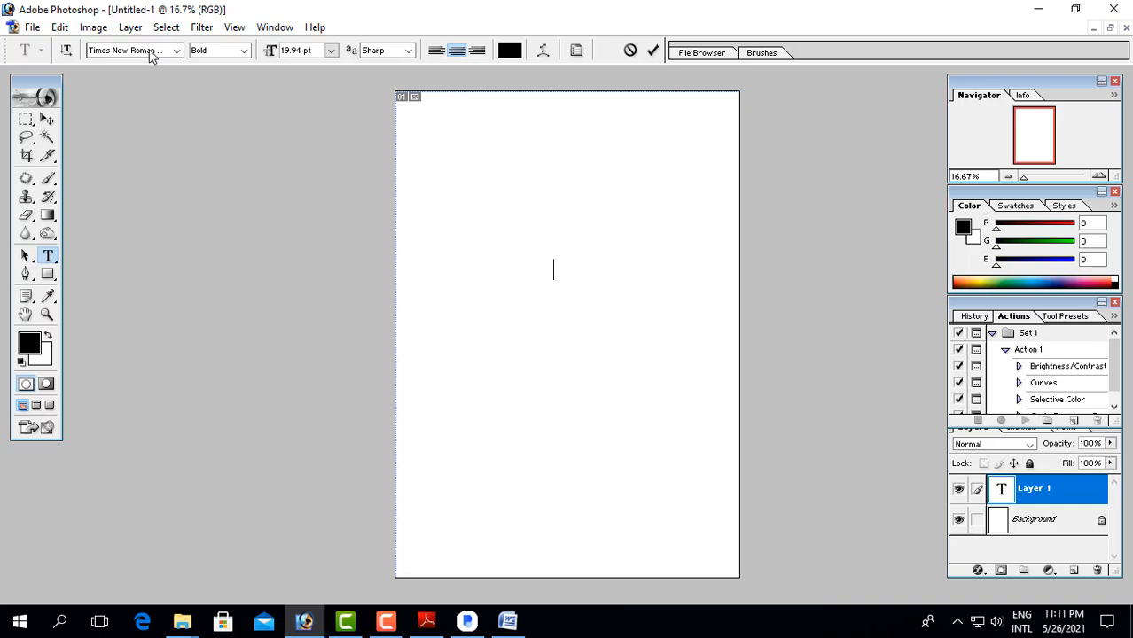
{"action": "left_click", "coordinate": [245, 52]}
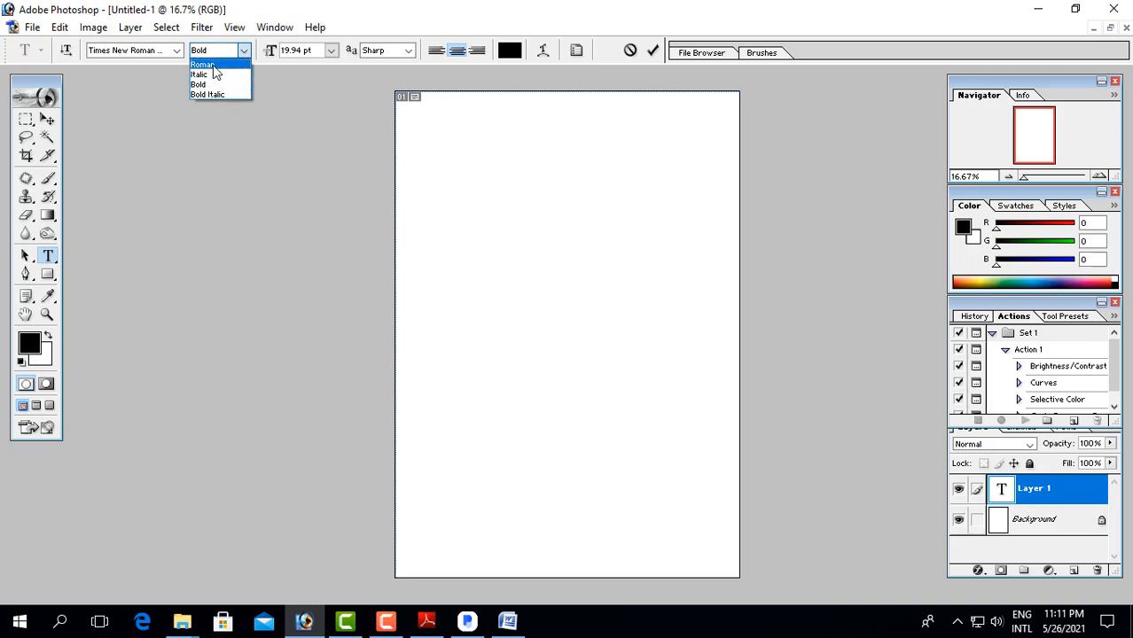
{"action": "left_click", "coordinate": [211, 65]}
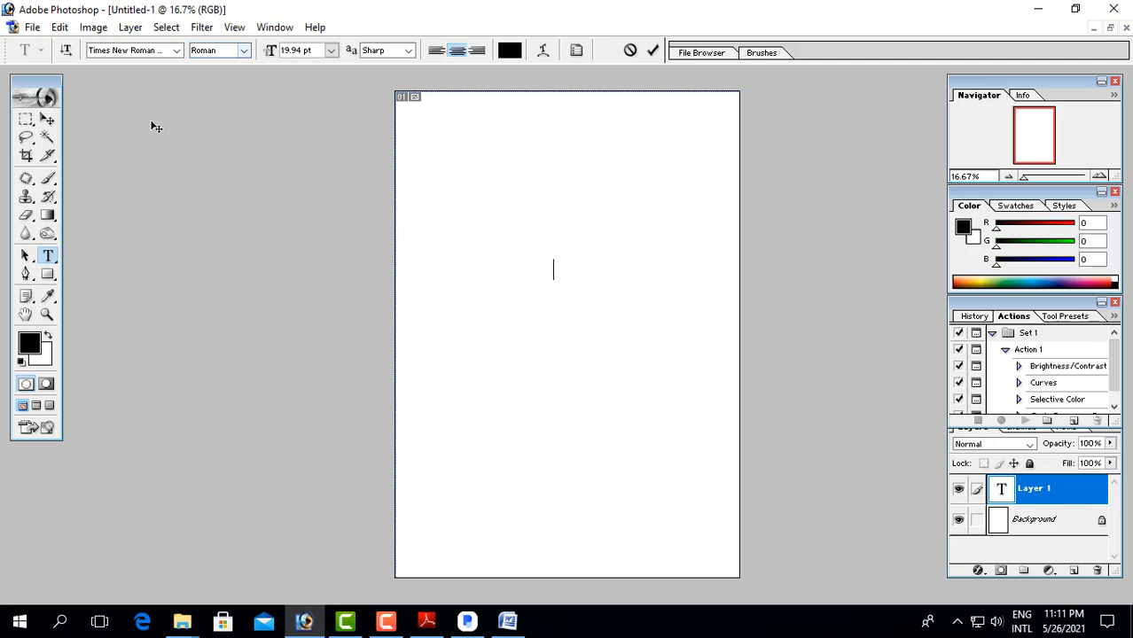
{"action": "left_click", "coordinate": [331, 51]}
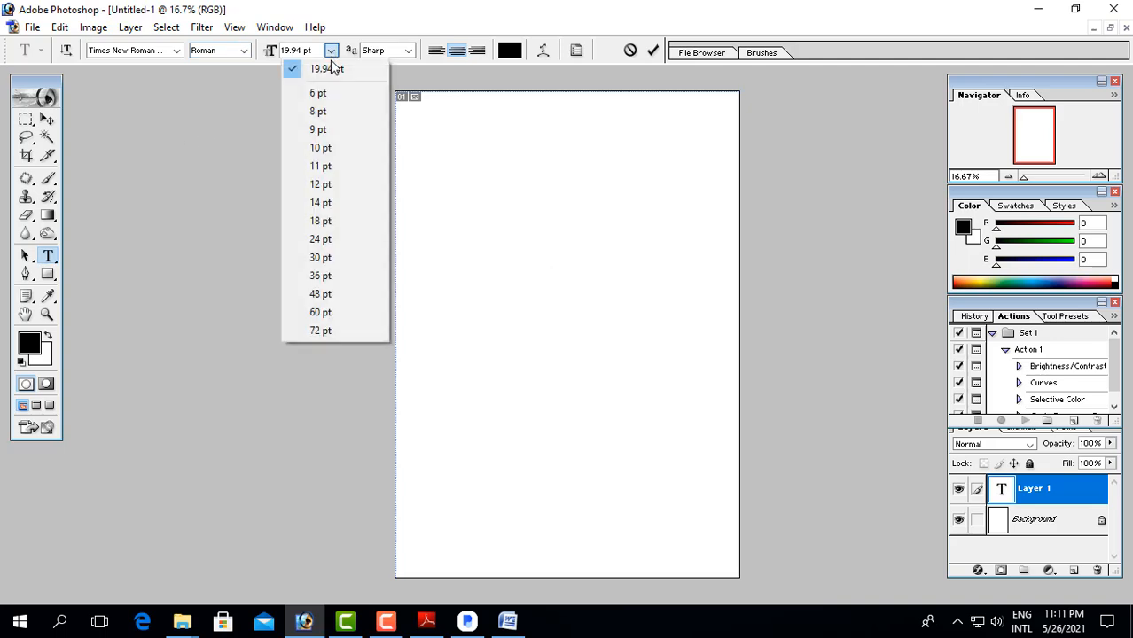
{"action": "left_click", "coordinate": [332, 203]}
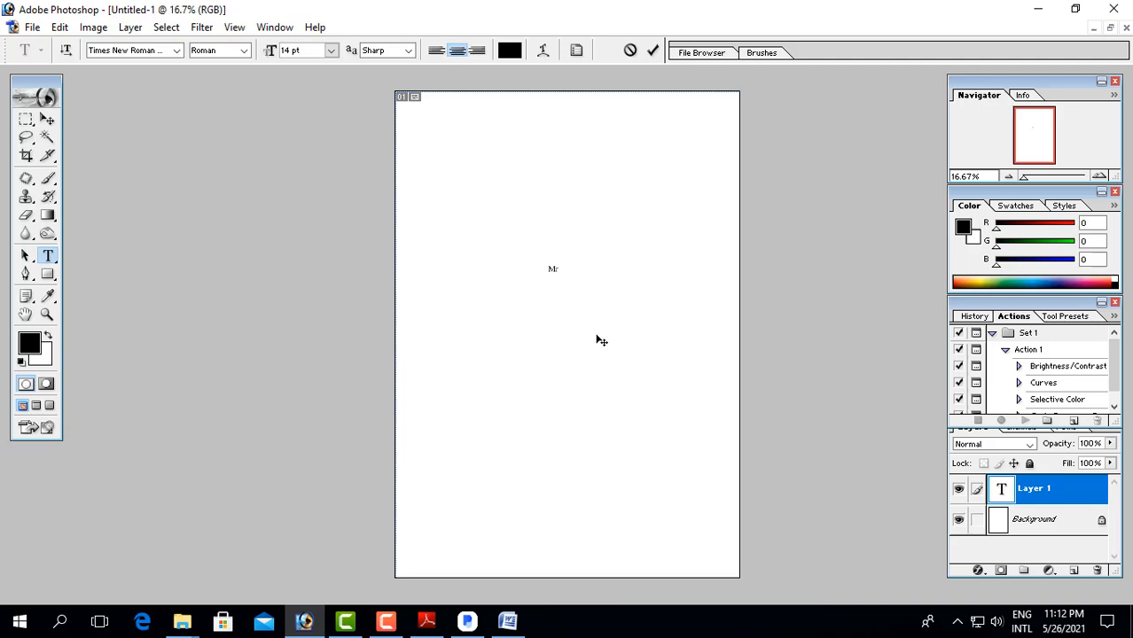
Step: Enter the title Mr. followed by the new recipient's surname in the text layer
{"action": "scroll", "coordinate": [599, 338], "scroll_direction": "down", "scroll_amount": 3}
{"action": "scroll", "coordinate": [600, 338], "scroll_direction": "up", "scroll_amount": 4}
{"action": "scroll", "coordinate": [599, 342], "scroll_direction": "up", "scroll_amount": 1}
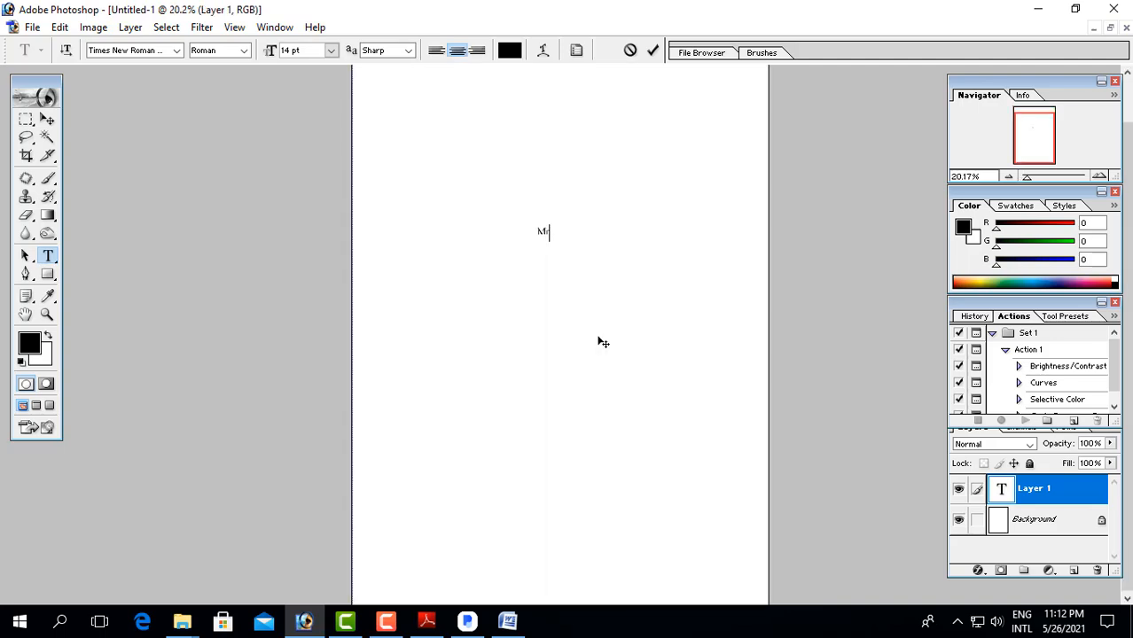
{"action": "scroll", "coordinate": [600, 343], "scroll_direction": "up", "scroll_amount": 3}
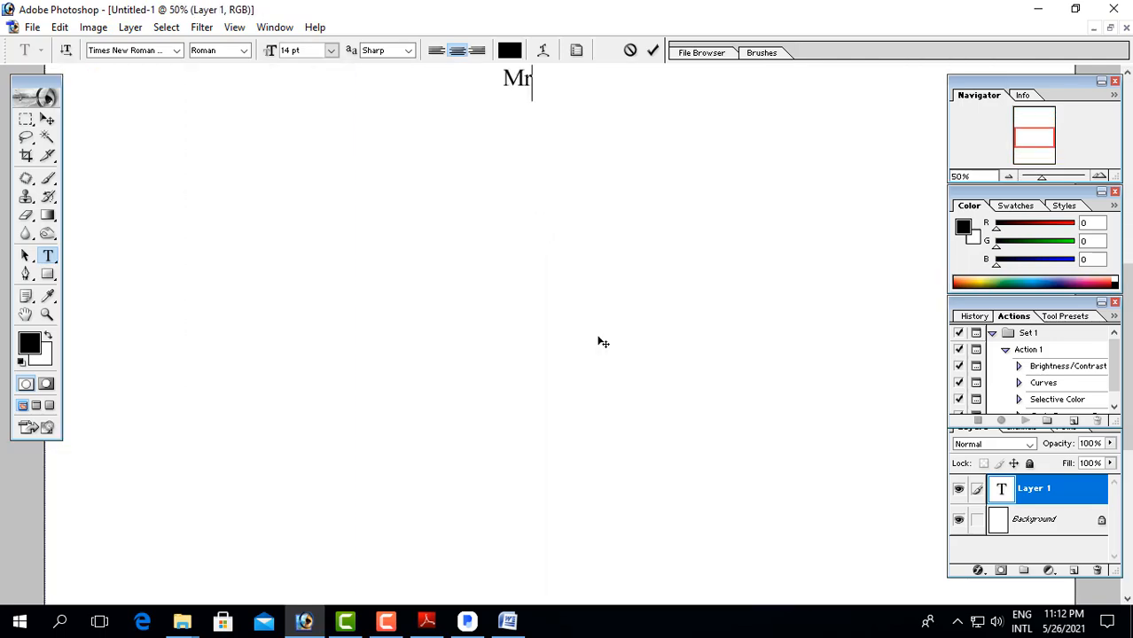
{"action": "scroll", "coordinate": [599, 339], "scroll_direction": "up", "scroll_amount": 2}
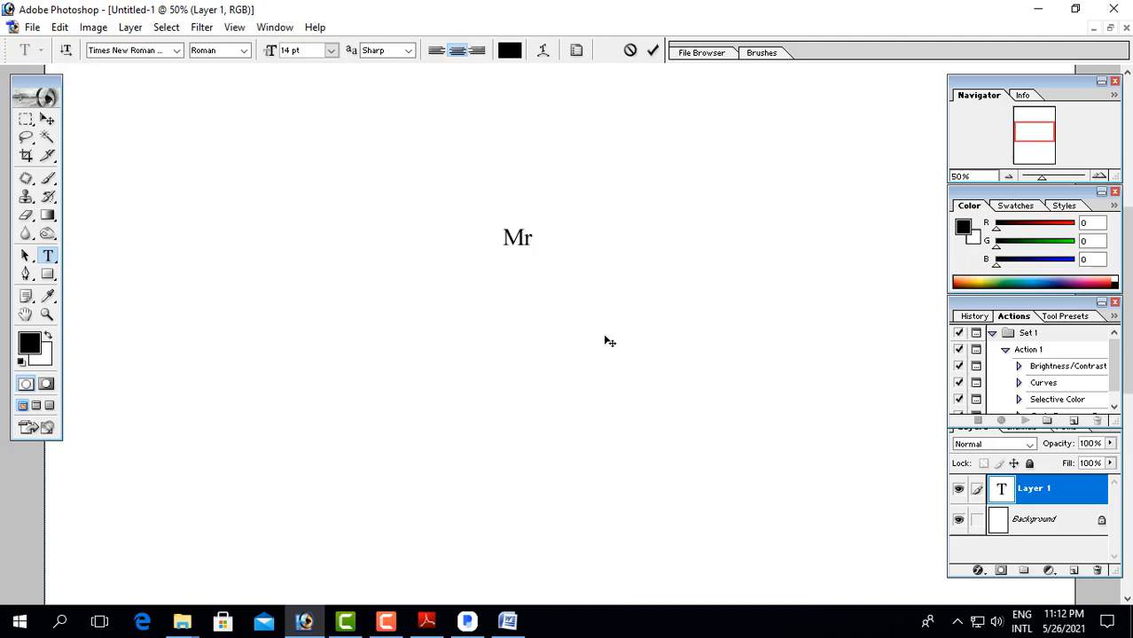
{"action": "type", "text": ". Hassan"}
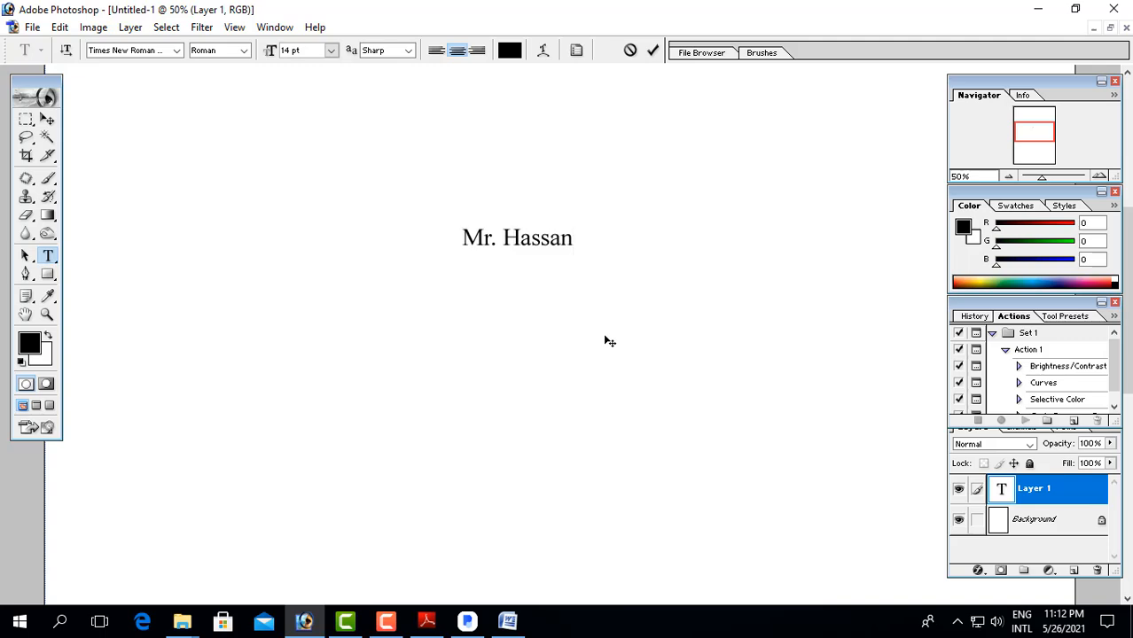
Step: Enclose the name in a tight rectangular marquee selection and merge its text layer into the background
{"action": "left_click", "coordinate": [29, 124]}
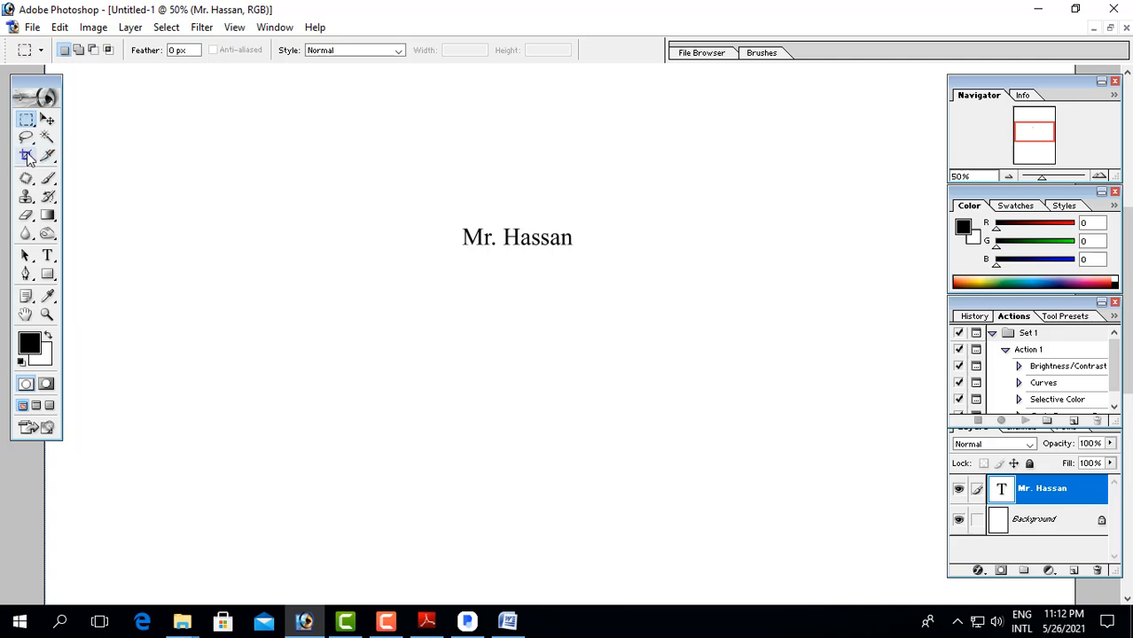
{"action": "left_click_drag", "start_coordinate": [481, 251], "coordinate": [582, 263]}
{"action": "left_click", "coordinate": [1041, 530]}
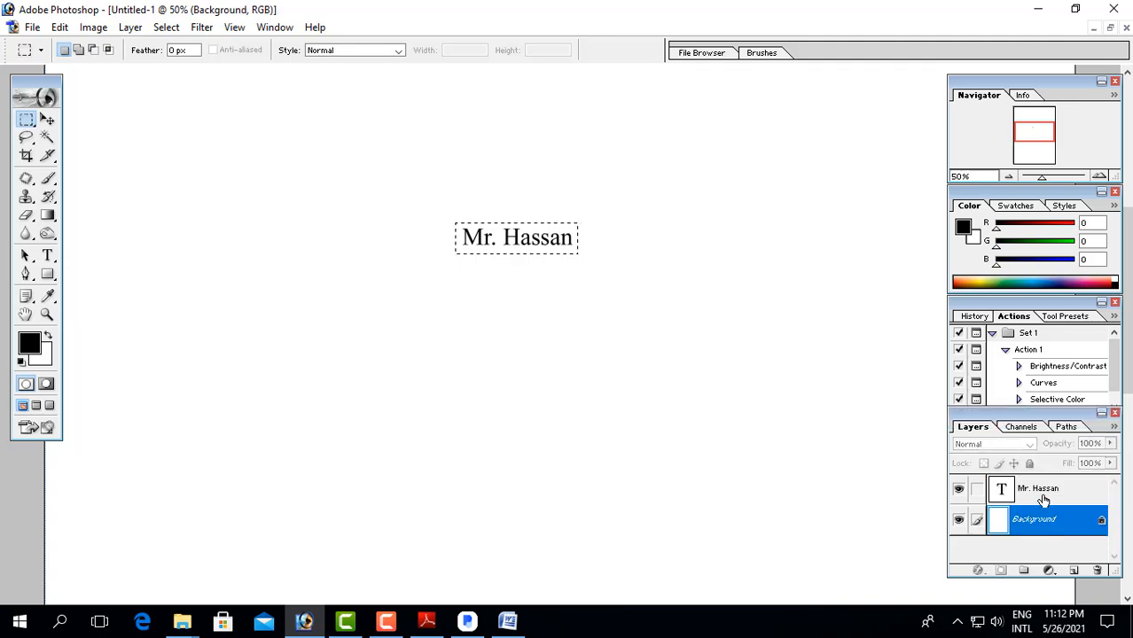
{"action": "left_click", "coordinate": [1044, 500]}
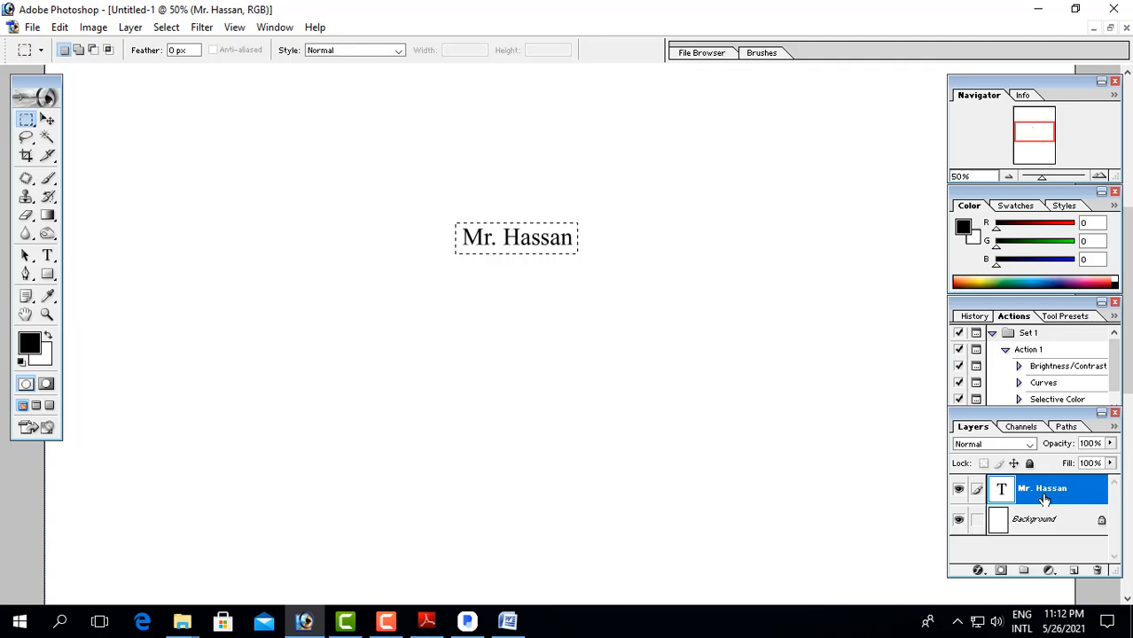
{"action": "key", "text": "ctrl+e"}
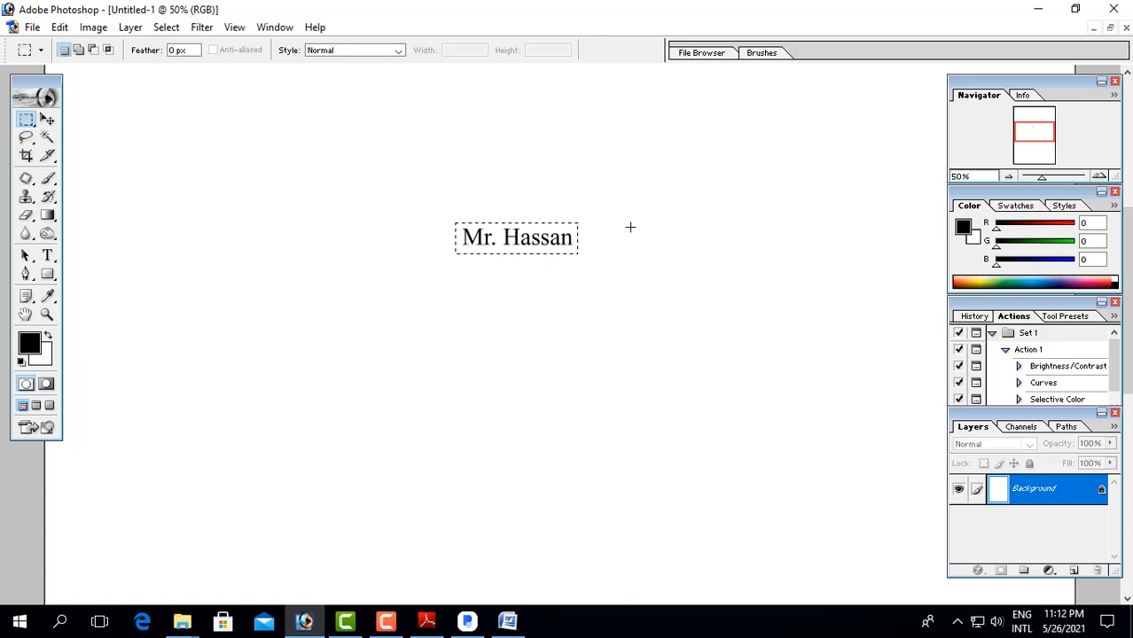
Step: Copy the selected name into a new white 296 × 76 pixel RGB document at 300 pixels/inch
{"action": "key", "text": "ctrl+n"}
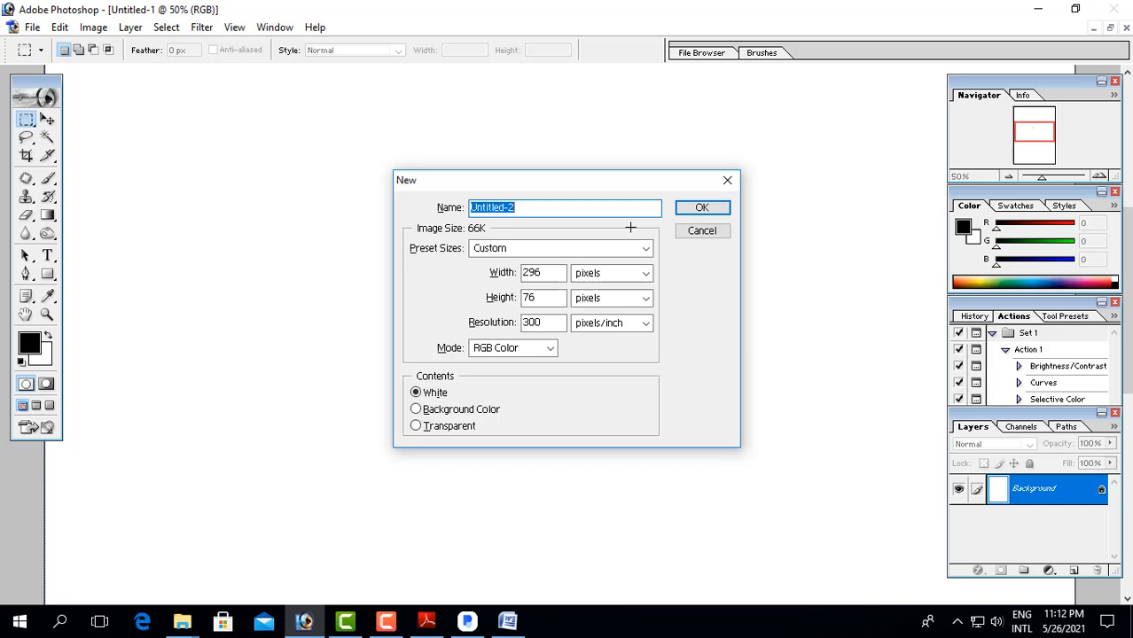
{"action": "left_click", "coordinate": [702, 211]}
{"action": "left_click", "coordinate": [290, 90]}
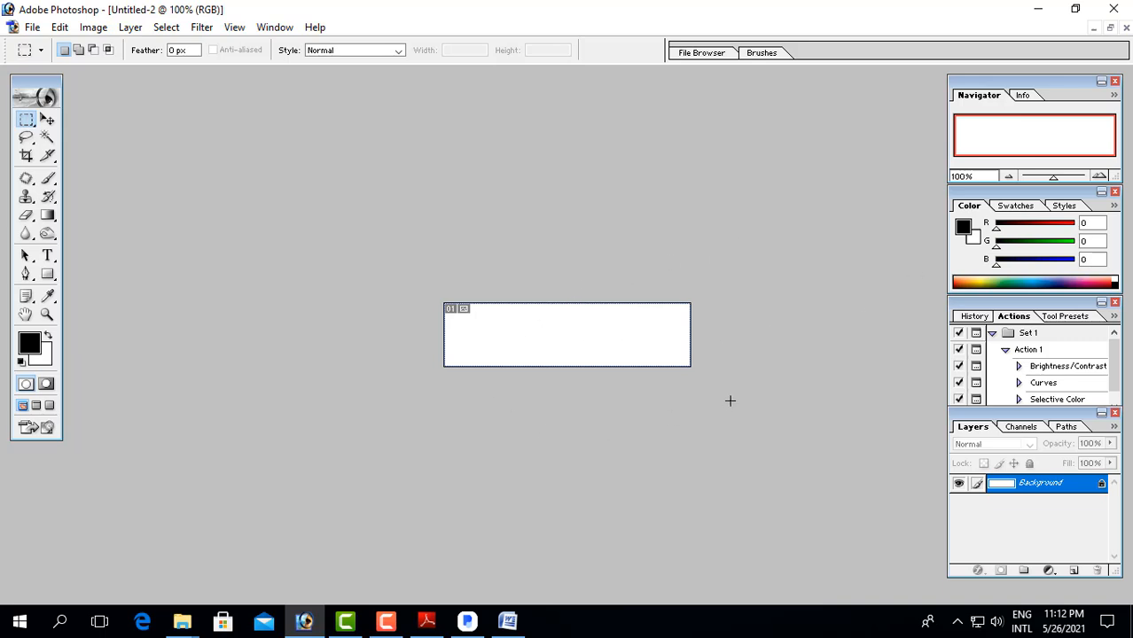
{"action": "key", "text": "ctrl+v"}
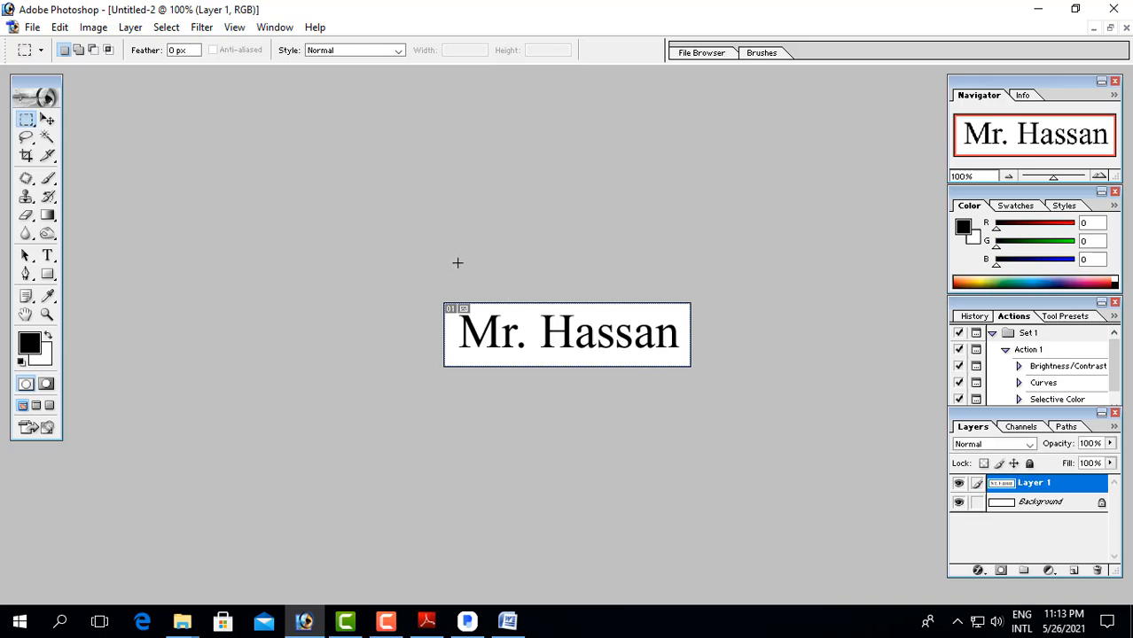
{"action": "left_click", "coordinate": [48, 122]}
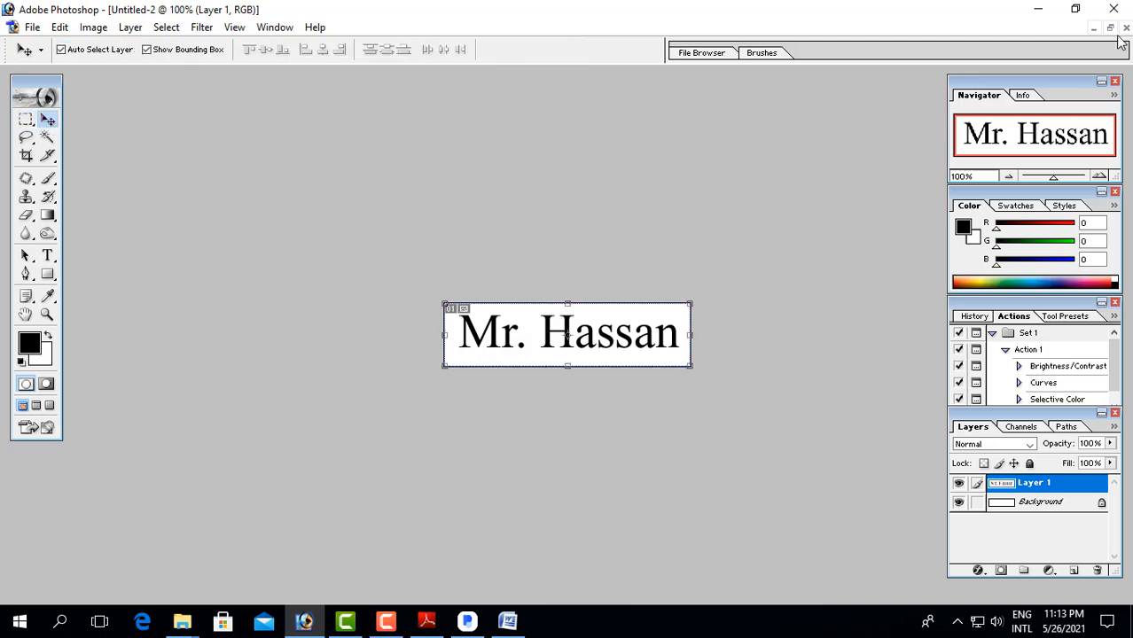
{"action": "left_click_drag", "start_coordinate": [626, 360], "coordinate": [518, 306]}
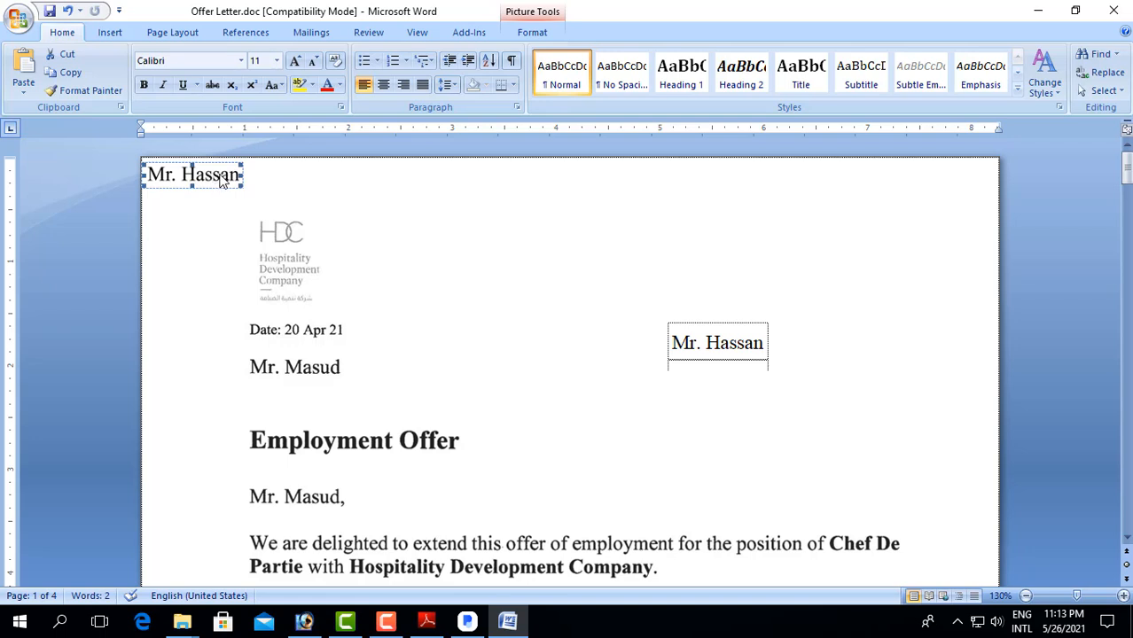
Step: Switch to Word and set the text wrapping of the inserted name picture to Behind Text
{"action": "left_click_drag", "start_coordinate": [227, 179], "coordinate": [336, 195]}
{"action": "left_click", "coordinate": [204, 176]}
{"action": "left_click", "coordinate": [109, 32]}
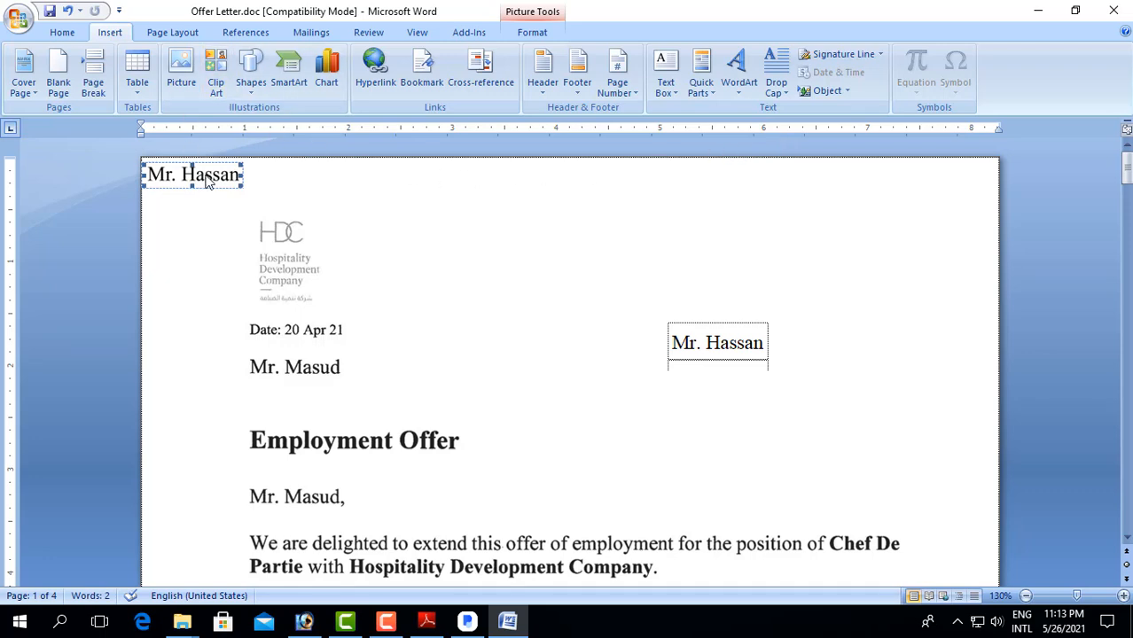
{"action": "left_click", "coordinate": [173, 31]}
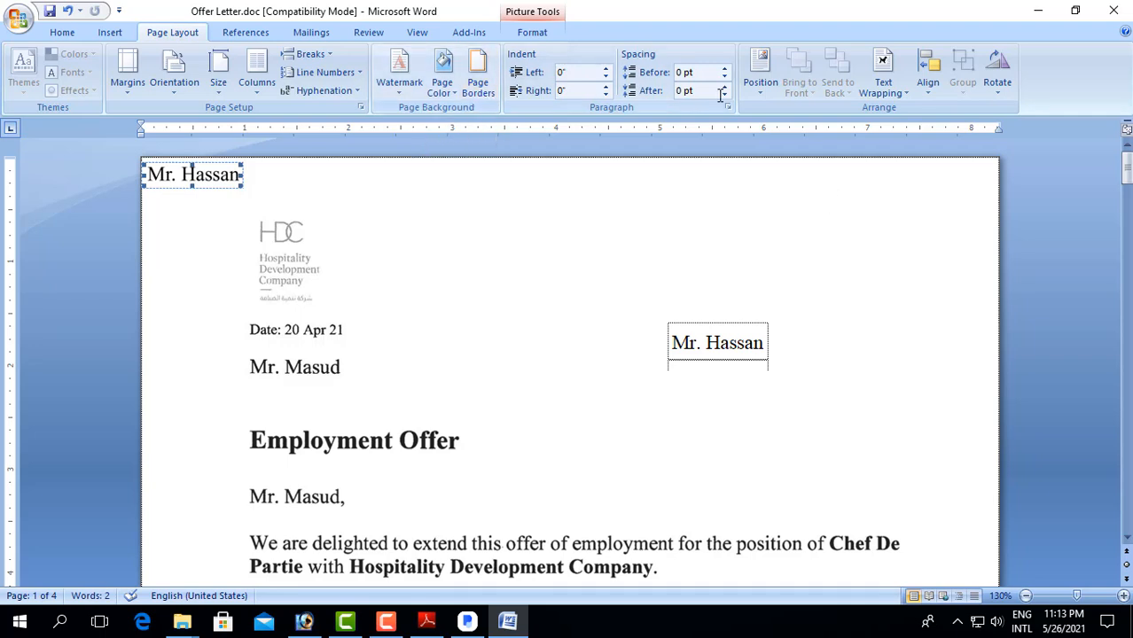
{"action": "left_click", "coordinate": [906, 92]}
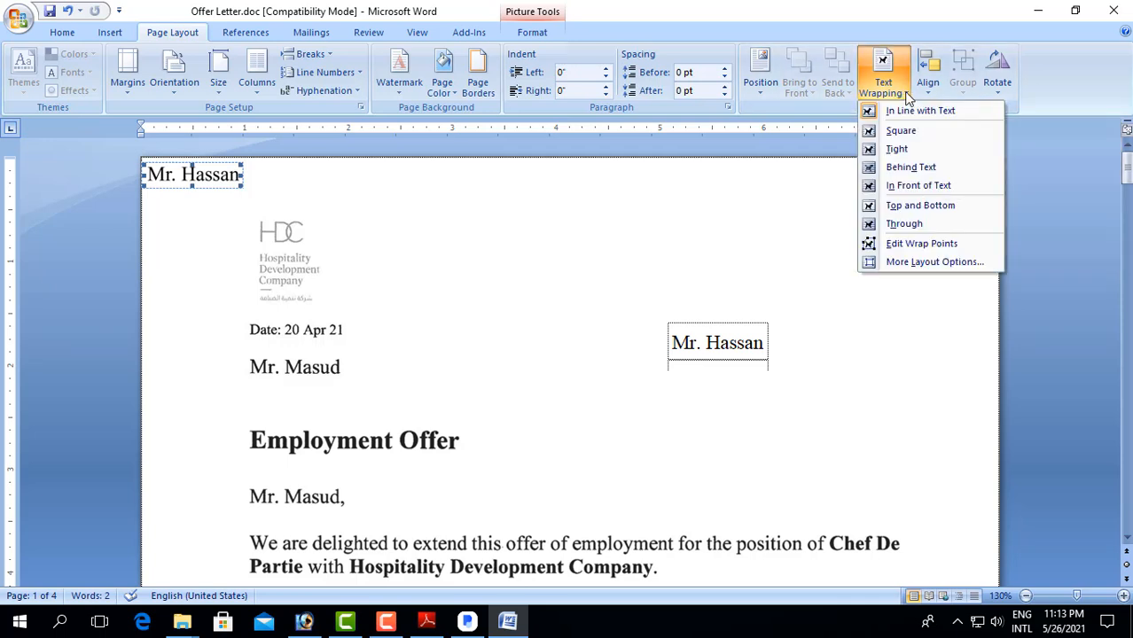
{"action": "left_click", "coordinate": [930, 170]}
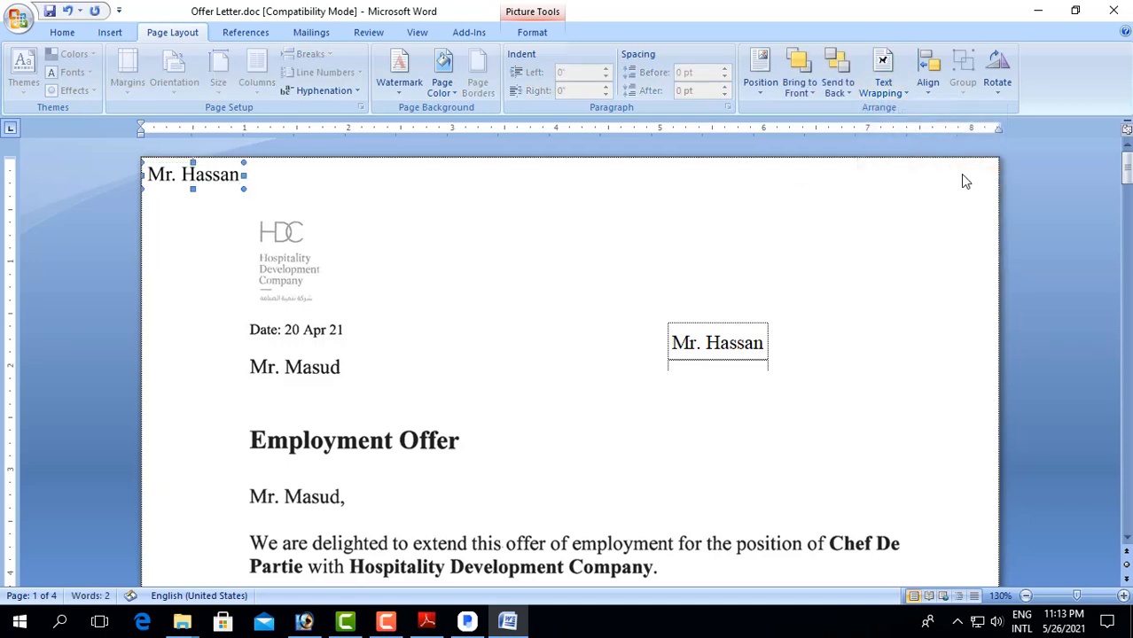
Step: Move the name picture over the original recipient name below the date line and nudge it slightly down and left to align it
{"action": "left_click_drag", "start_coordinate": [211, 184], "coordinate": [322, 367]}
{"action": "left_click", "coordinate": [471, 337]}
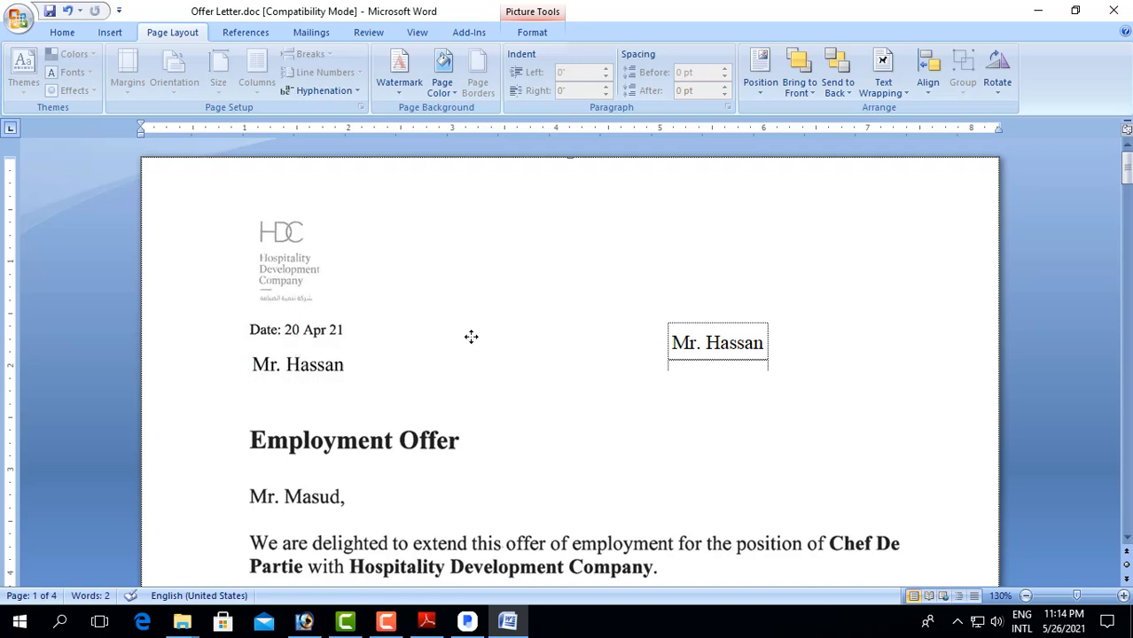
{"action": "left_click", "coordinate": [320, 379]}
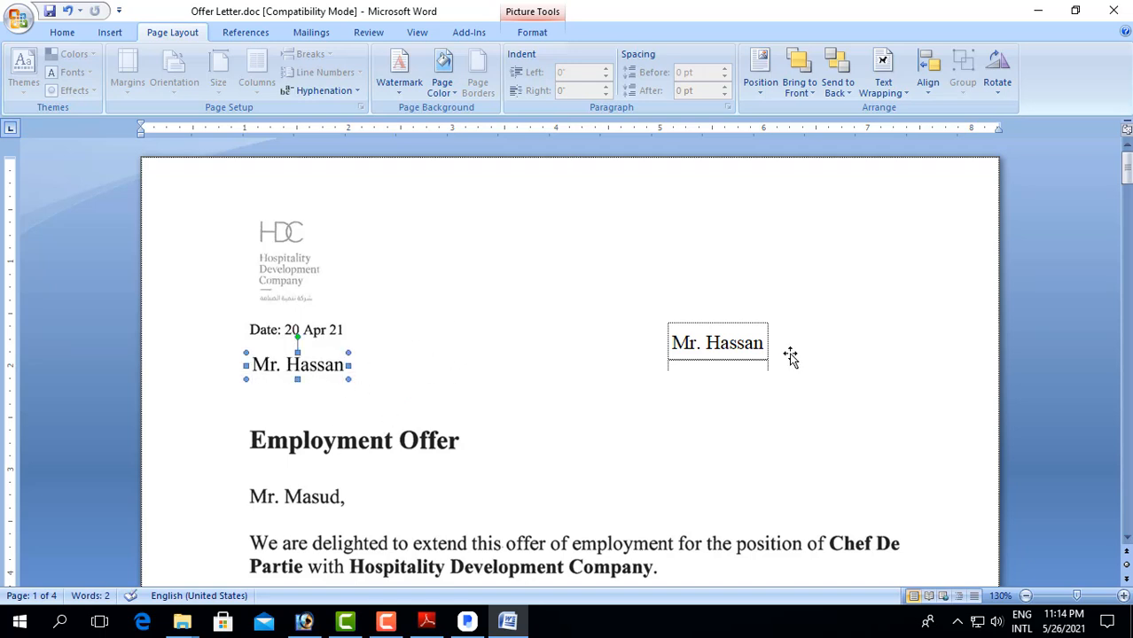
{"action": "key", "text": "ctrl+Down"}
{"action": "key", "text": "ctrl+Down"}
{"action": "key", "text": "ctrl+Left"}
{"action": "key", "text": "ctrl+Left"}
{"action": "key", "text": "ctrl+Left"}
{"action": "key", "text": "ctrl+Left"}
{"action": "key", "text": "ctrl+Left"}
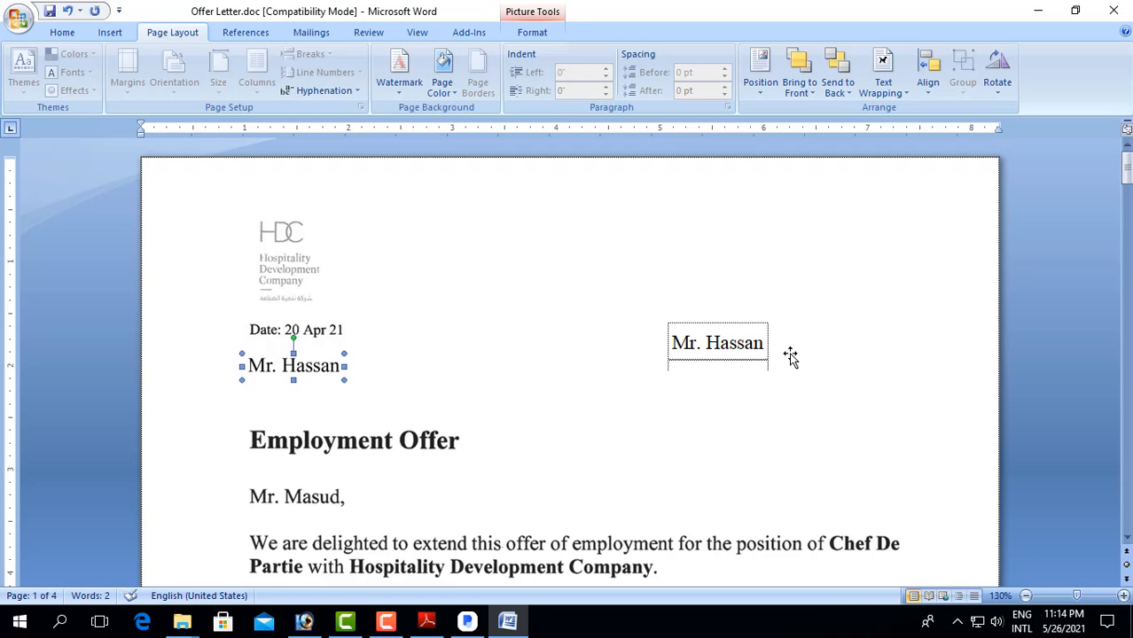
{"action": "left_click", "coordinate": [576, 316]}
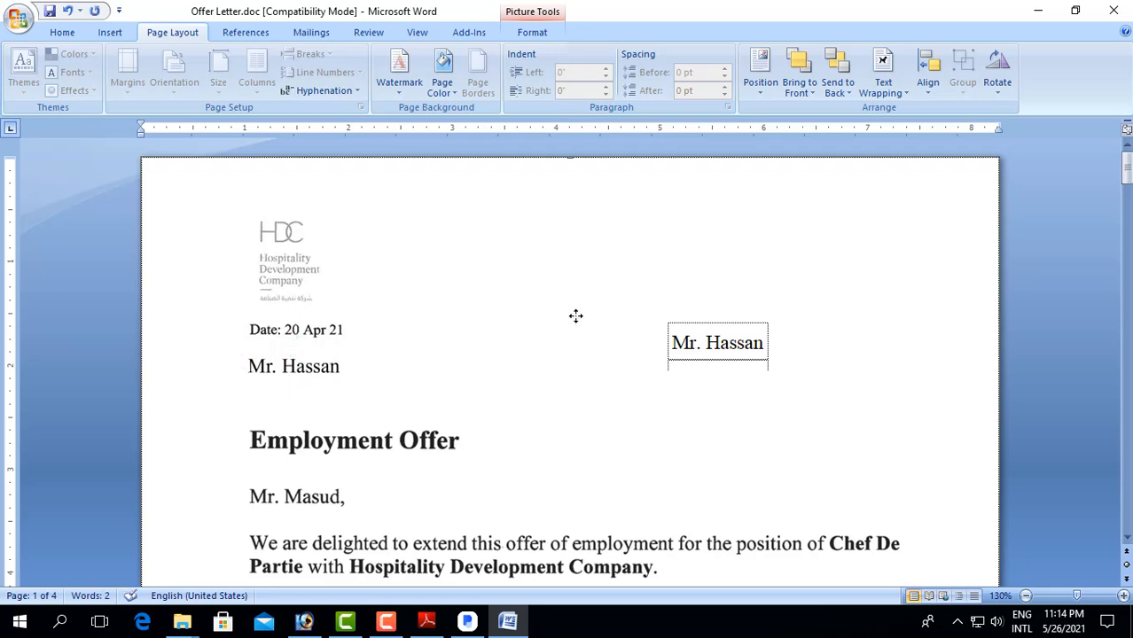
Step: Delete the spare text box holding the recipient's name beside the date line
{"action": "left_click", "coordinate": [731, 344]}
{"action": "left_click", "coordinate": [784, 370]}
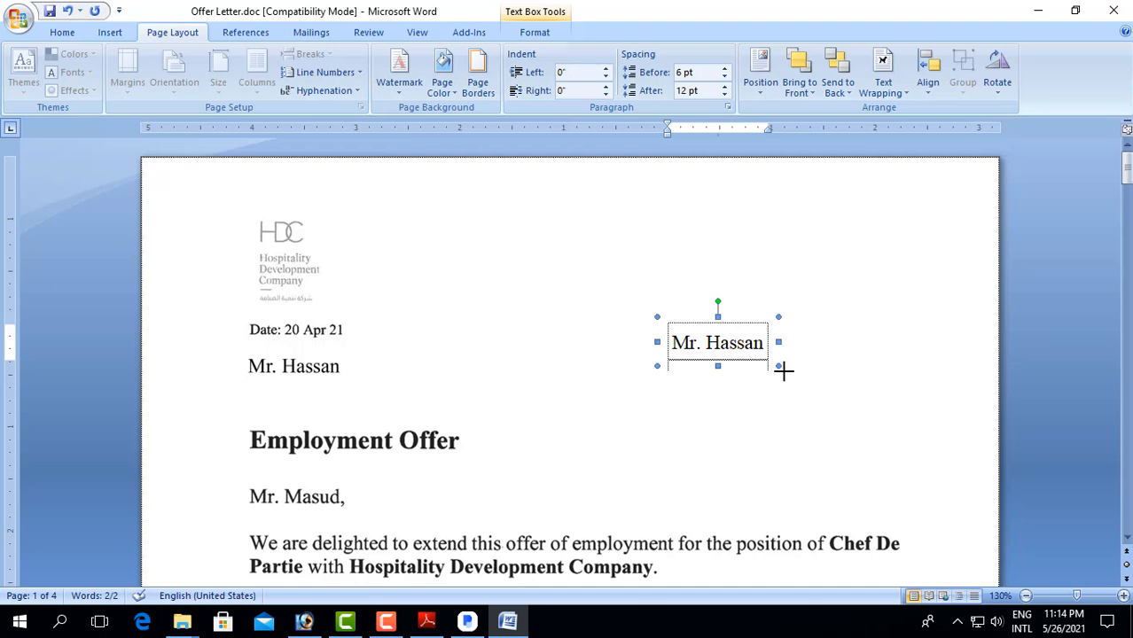
{"action": "key", "text": "Delete"}
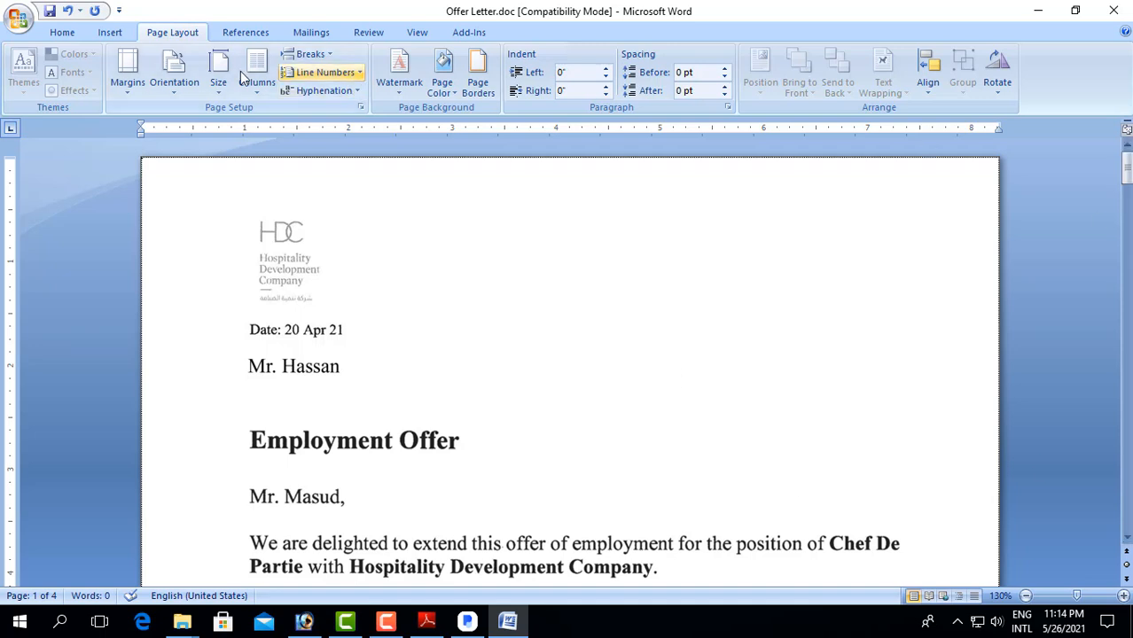
Step: Draw a rectangle about 1.34" wide and 0.26" high in the blank area beside the recipient name
{"action": "left_click", "coordinate": [110, 33]}
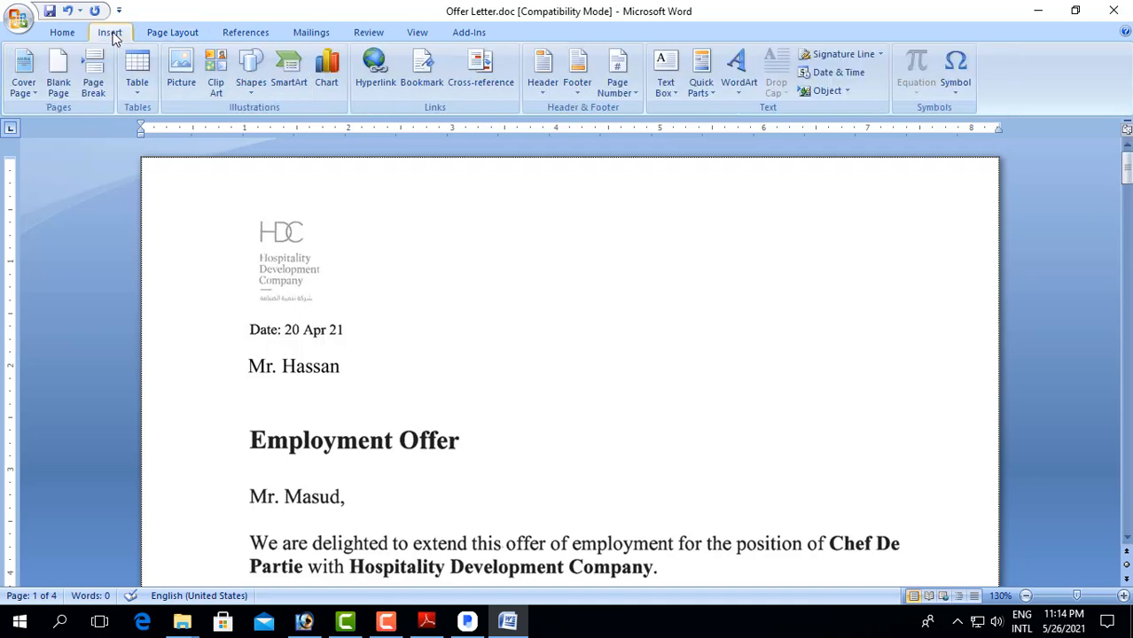
{"action": "left_click", "coordinate": [256, 94]}
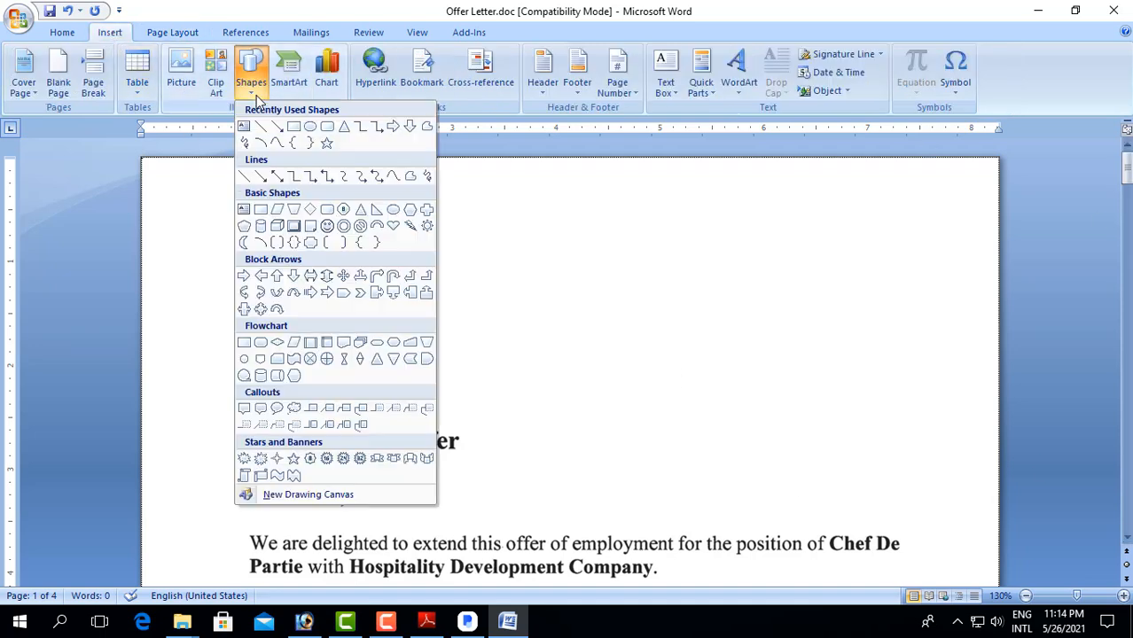
{"action": "left_click", "coordinate": [294, 143]}
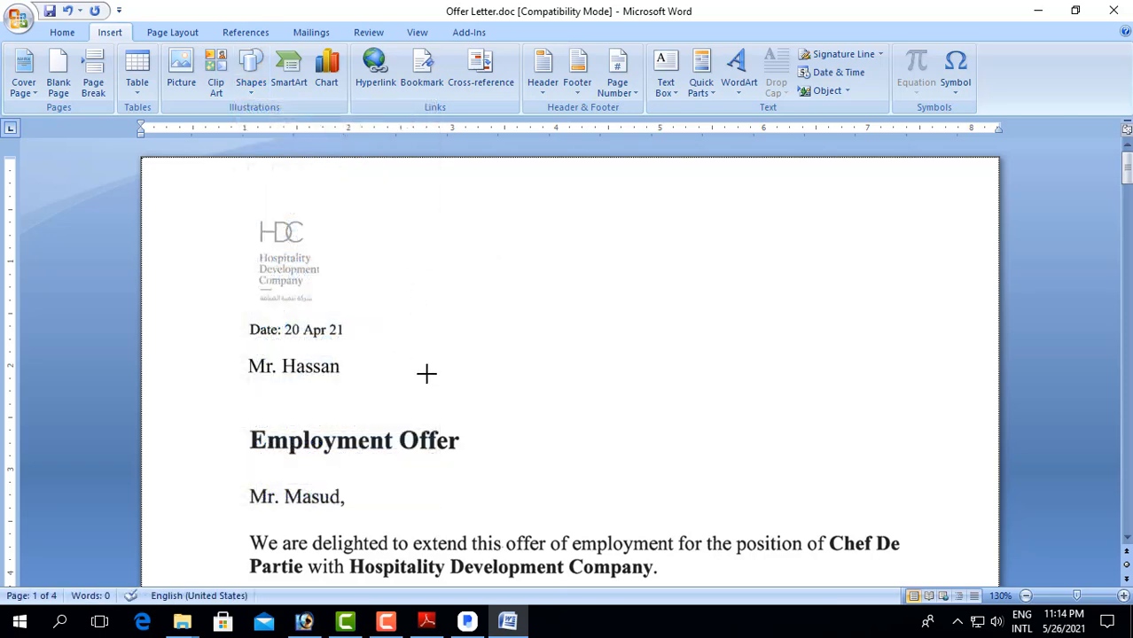
{"action": "left_click_drag", "start_coordinate": [386, 355], "coordinate": [528, 381]}
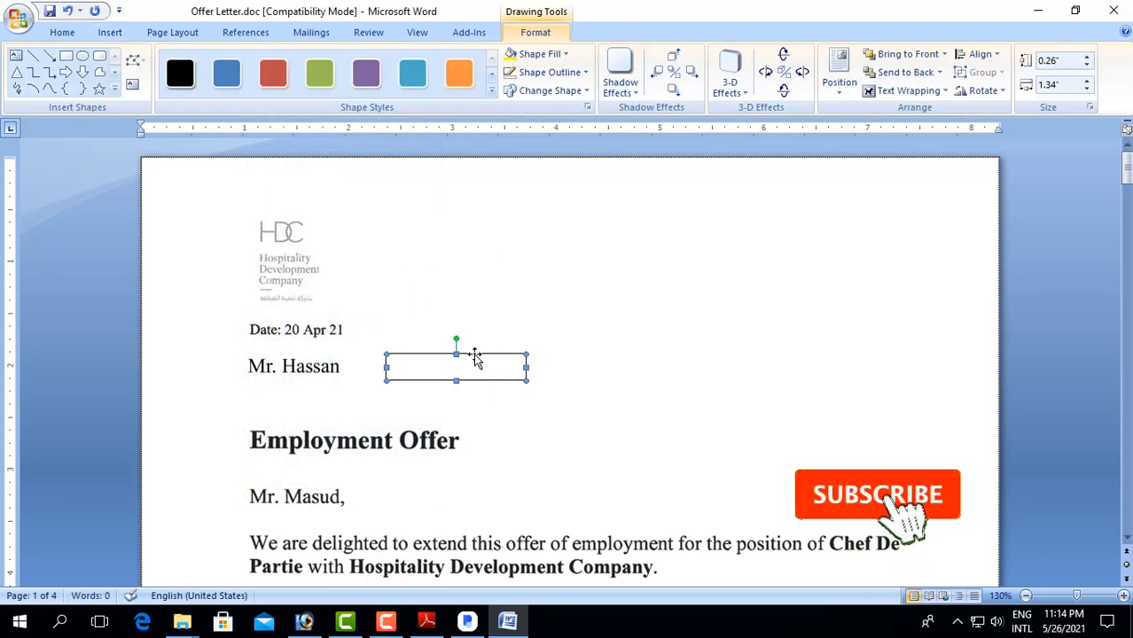